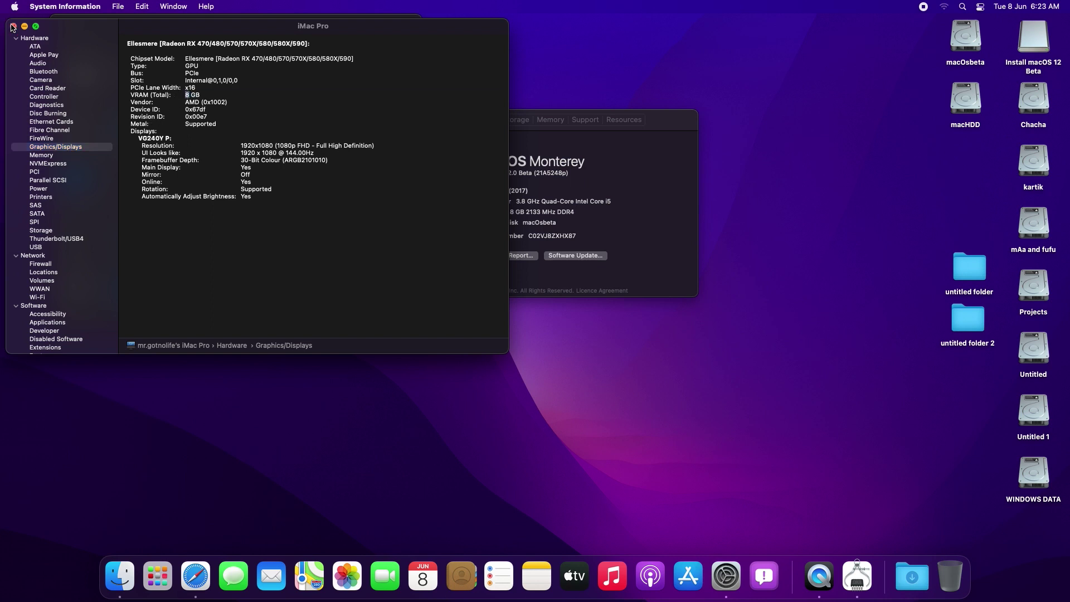
# Close the System Information window after confirming macOS Monterey 12.0 Beta.
pyautogui.click(13, 26)
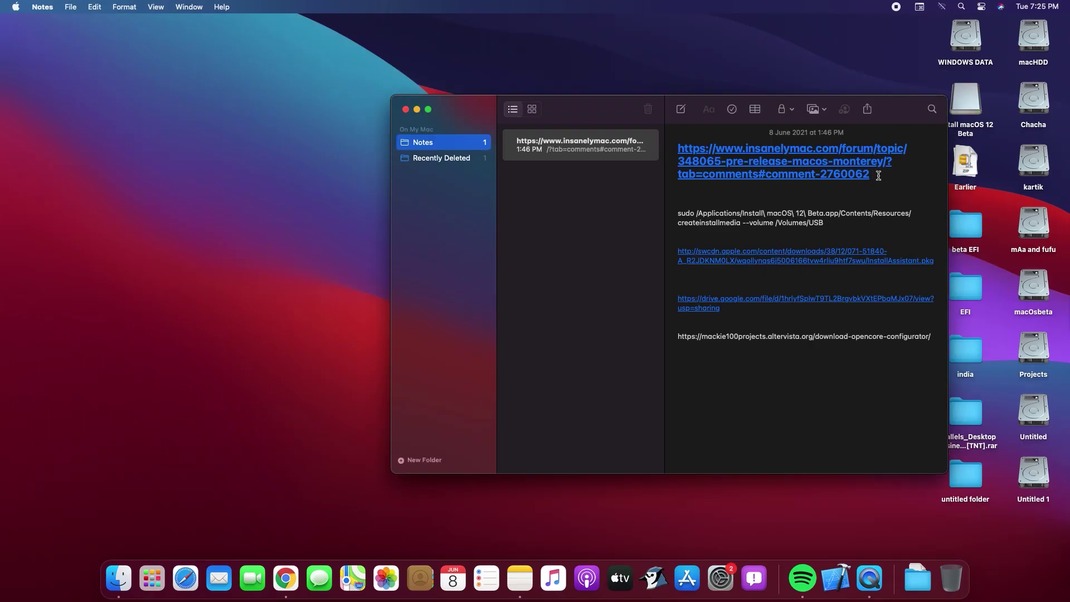
# Copy the insanelymac Monterey forum topic URL from the top of the note, then switch to Chrome.
pyautogui.moveTo(877, 175); pyautogui.dragTo(651, 154)
pyautogui.press('super+c')
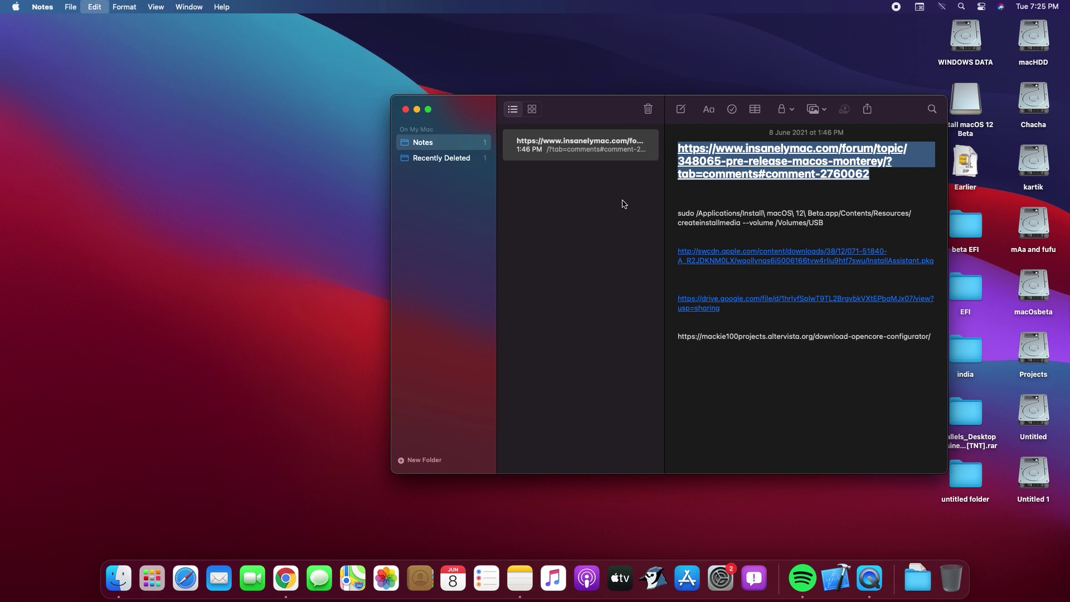
pyautogui.click(283, 582)
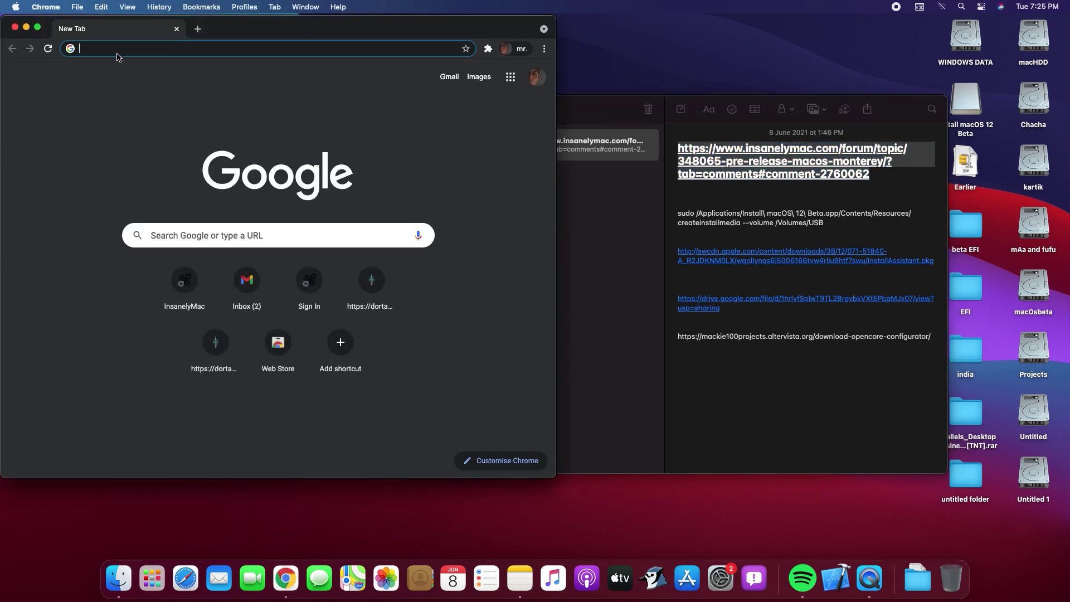
# Load the insanelymac Monterey forum topic and scroll to the InstallAssistant.pkg post.
pyautogui.press('super+v')
pyautogui.press('Return')
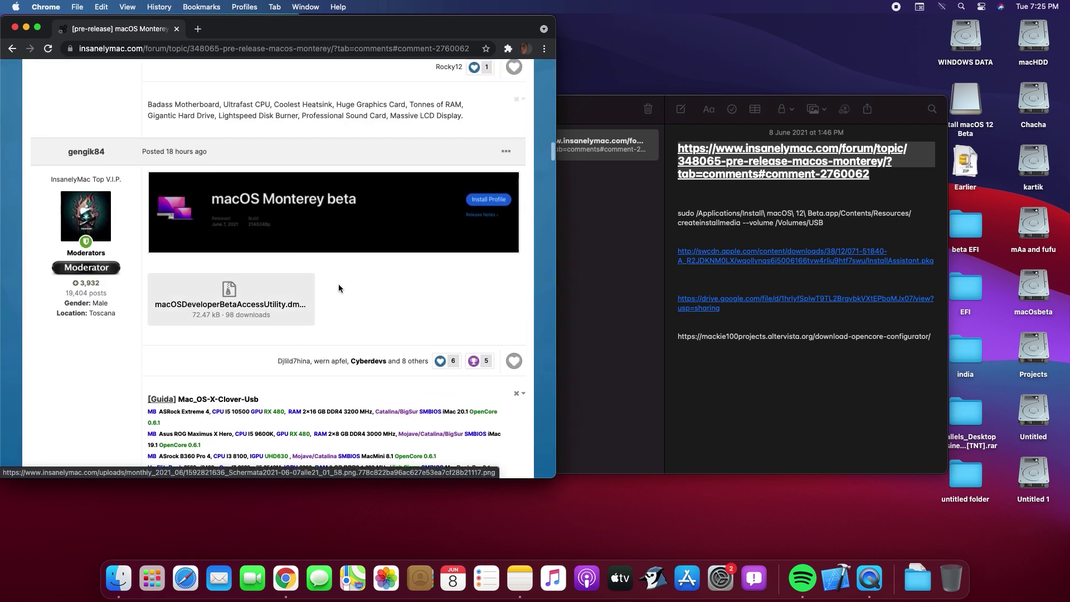
pyautogui.scroll(-5, 360, 296)
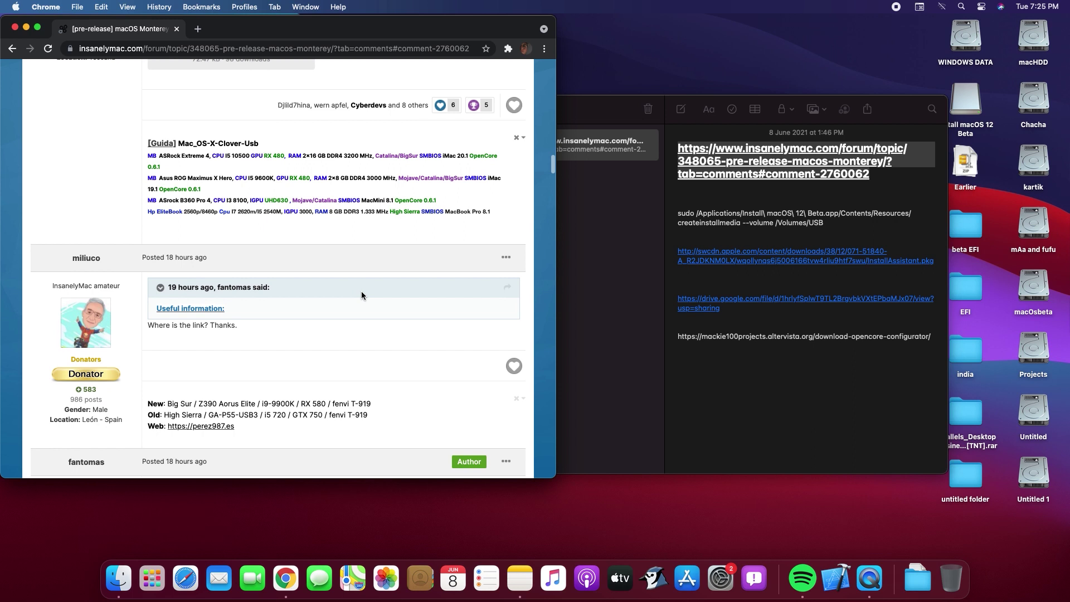
pyautogui.scroll(-10, 361, 296)
pyautogui.scroll(2, 363, 296)
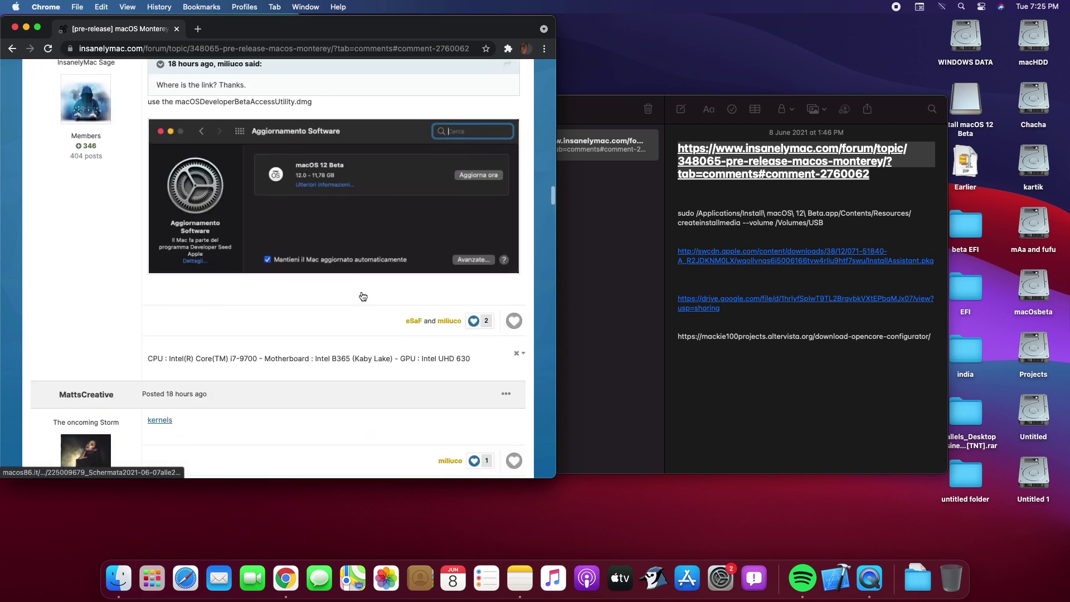
pyautogui.scroll(-15, 362, 296)
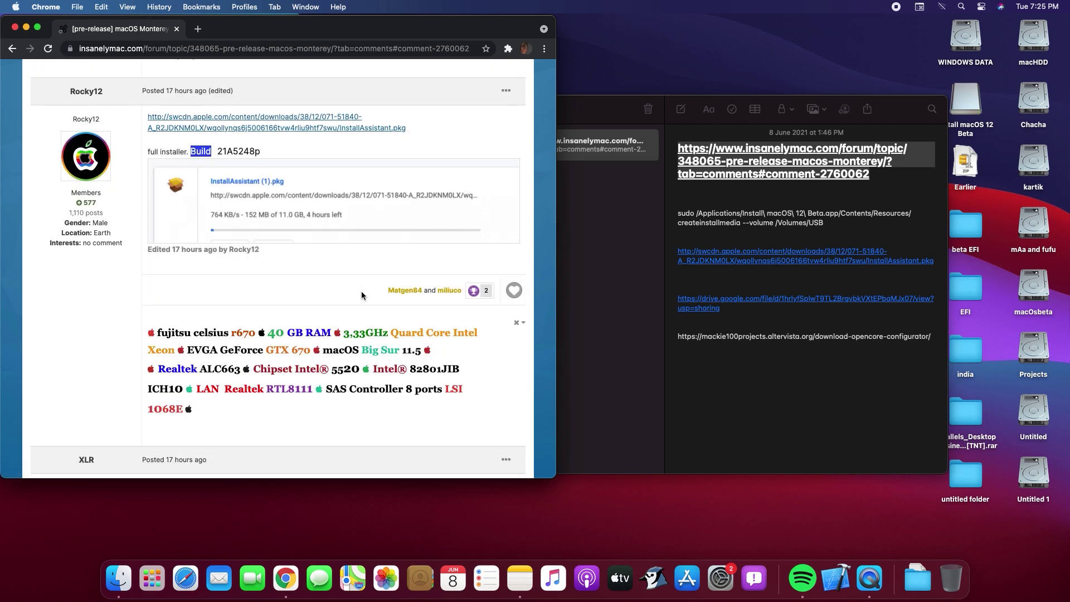
pyautogui.scroll(3, 362, 296)
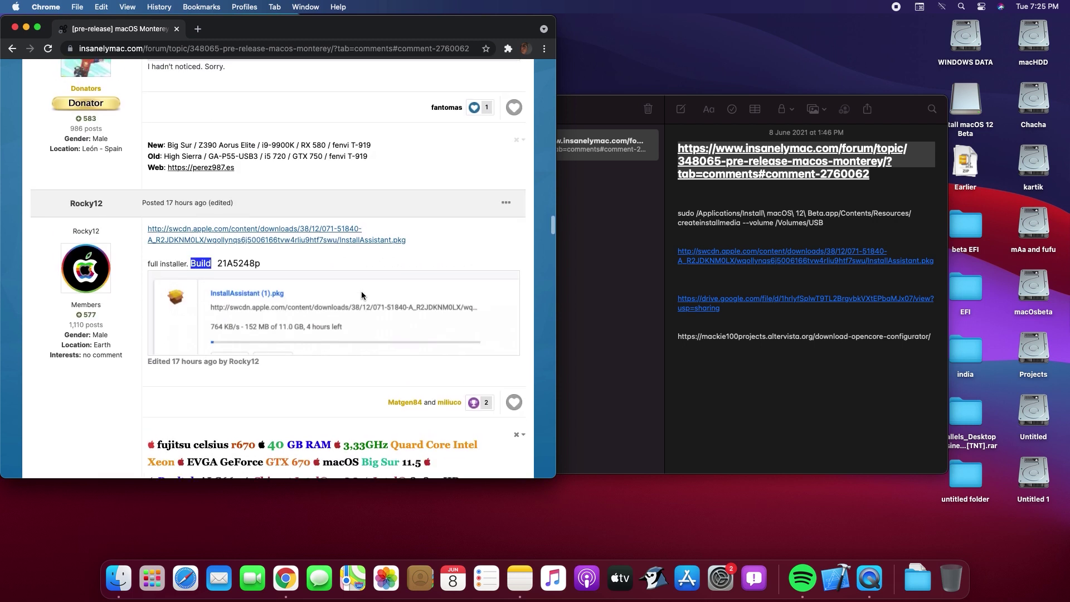
# Copy the link address of the InstallAssistant.pkg download.
pyautogui.click(362, 296)
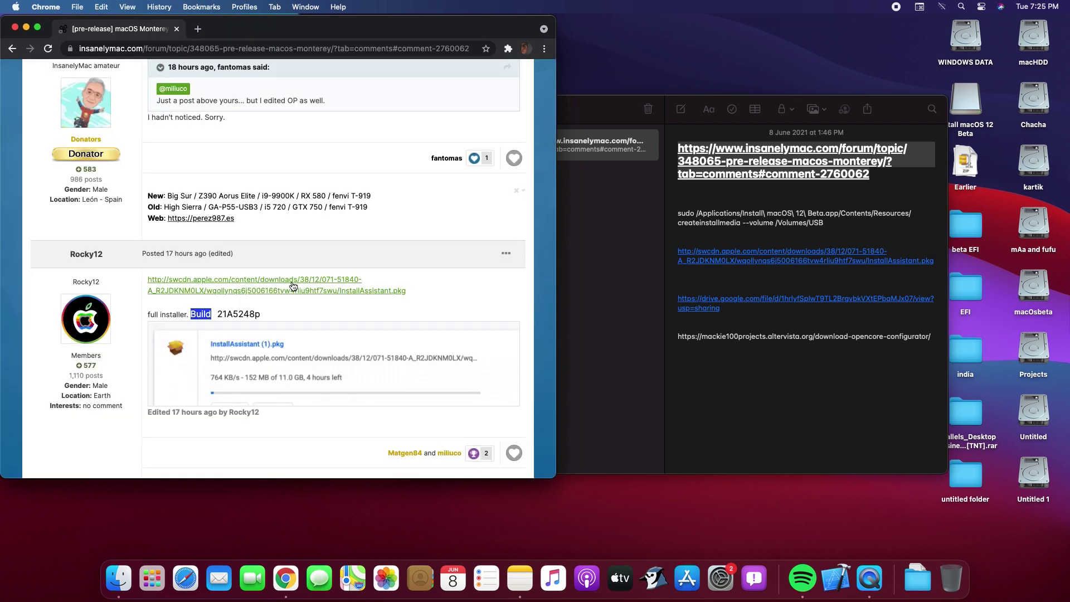
pyautogui.click(507, 253)
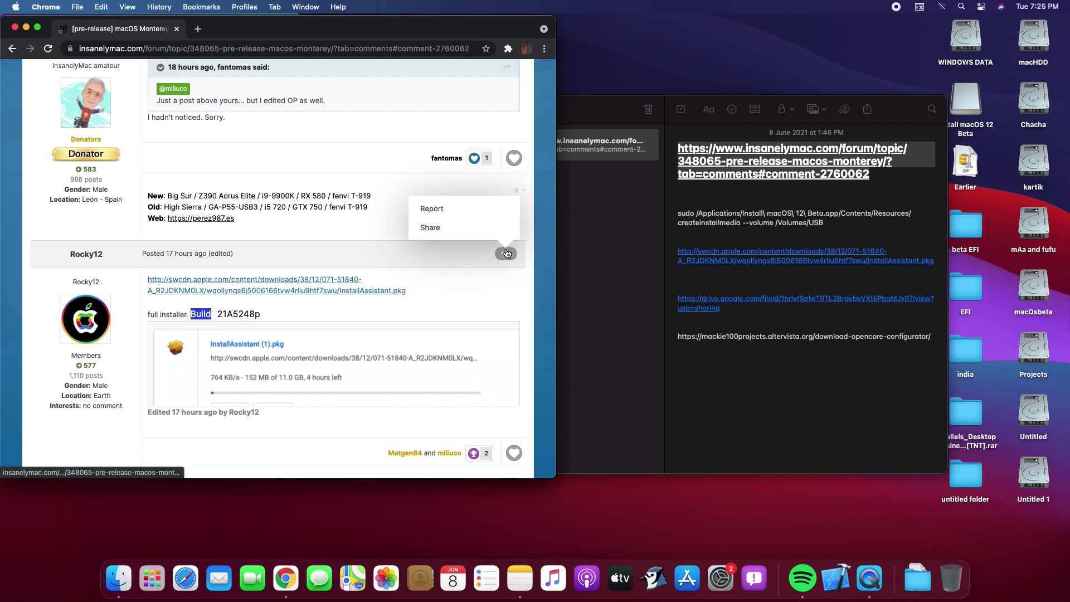
pyautogui.click(466, 289)
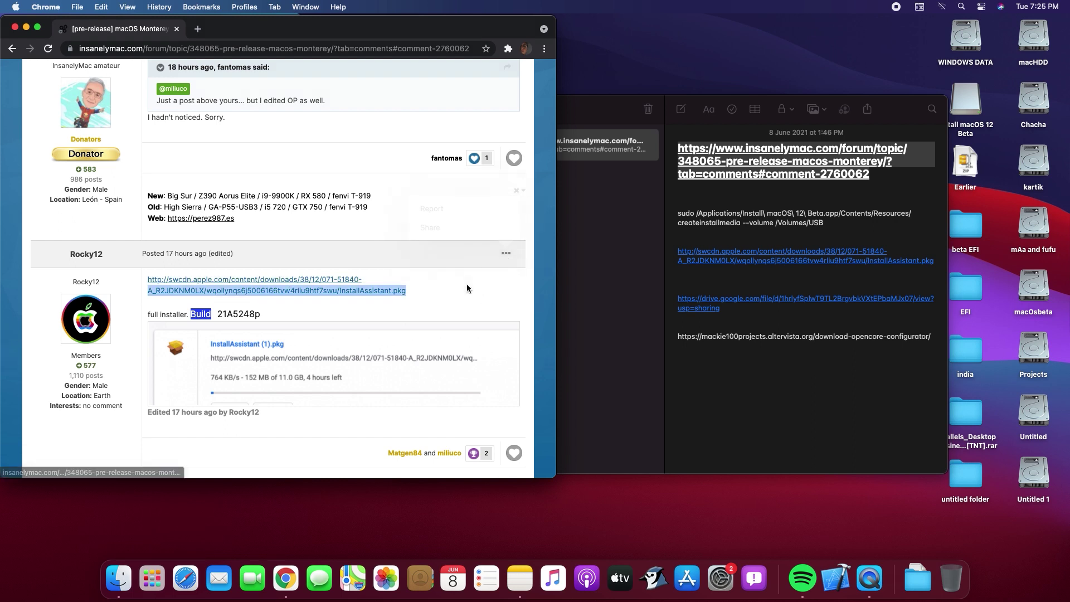
pyautogui.rightClick(179, 287)
pyautogui.click(240, 353)
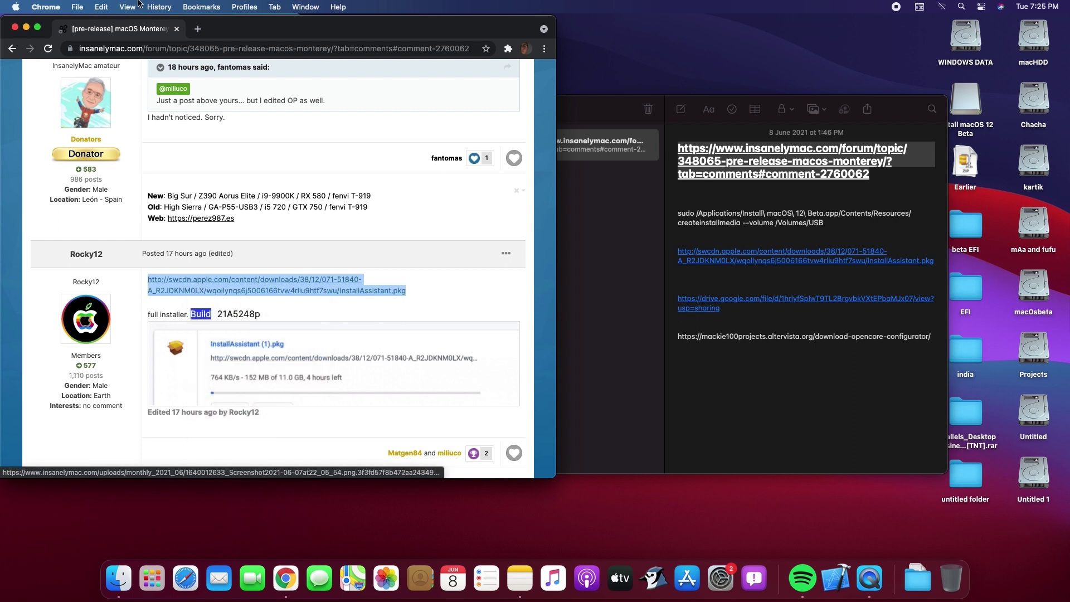
# Paste the link into a new tab to start the 11.0 GB InstallAssistant.pkg download.
pyautogui.click(198, 28)
pyautogui.rightClick(192, 45)
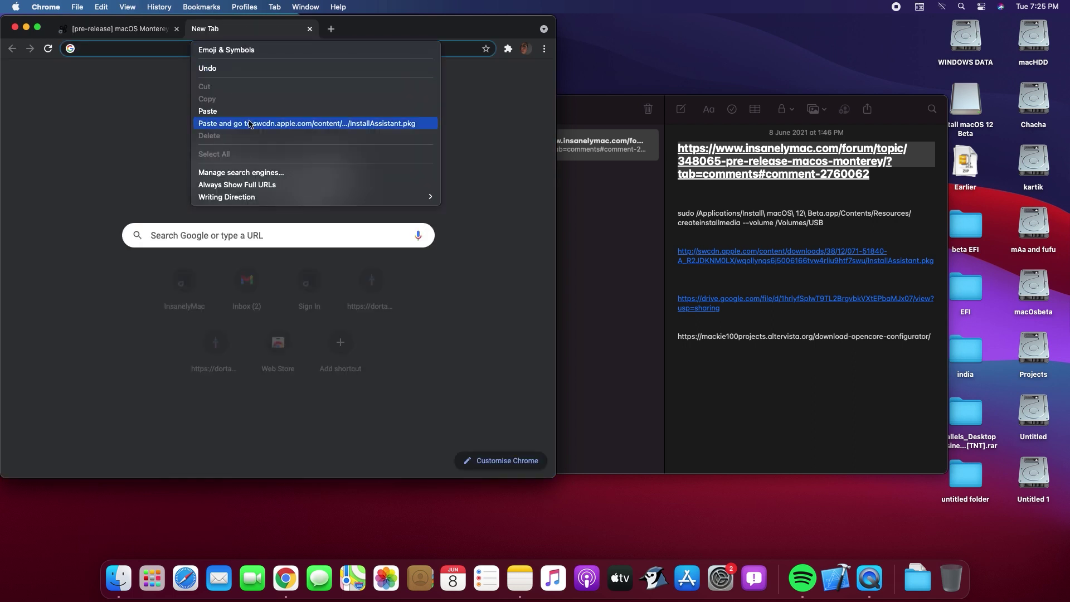
pyautogui.click(249, 124)
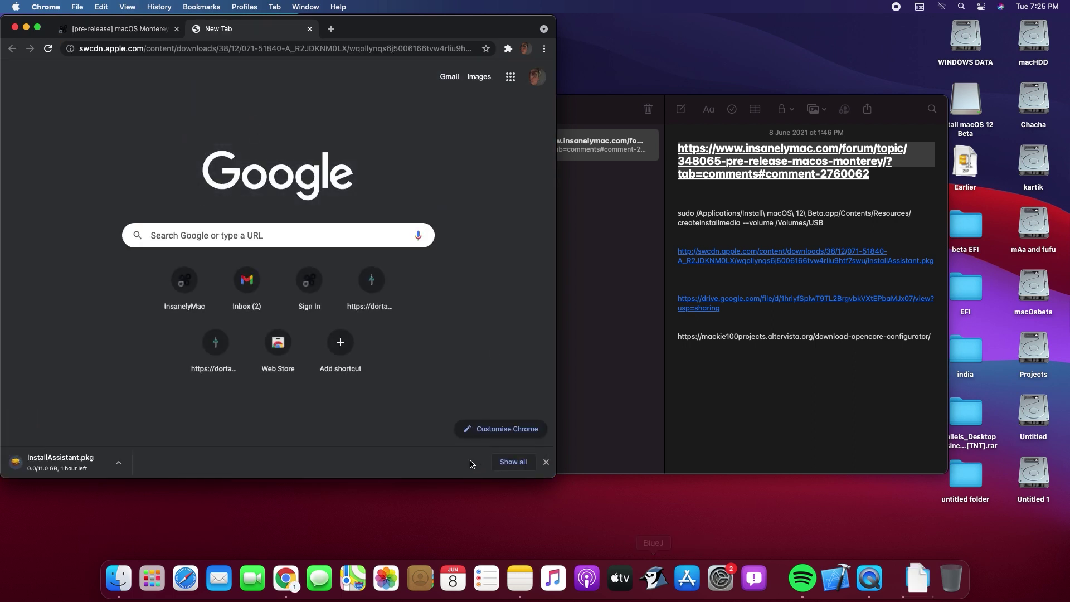
pyautogui.click(513, 462)
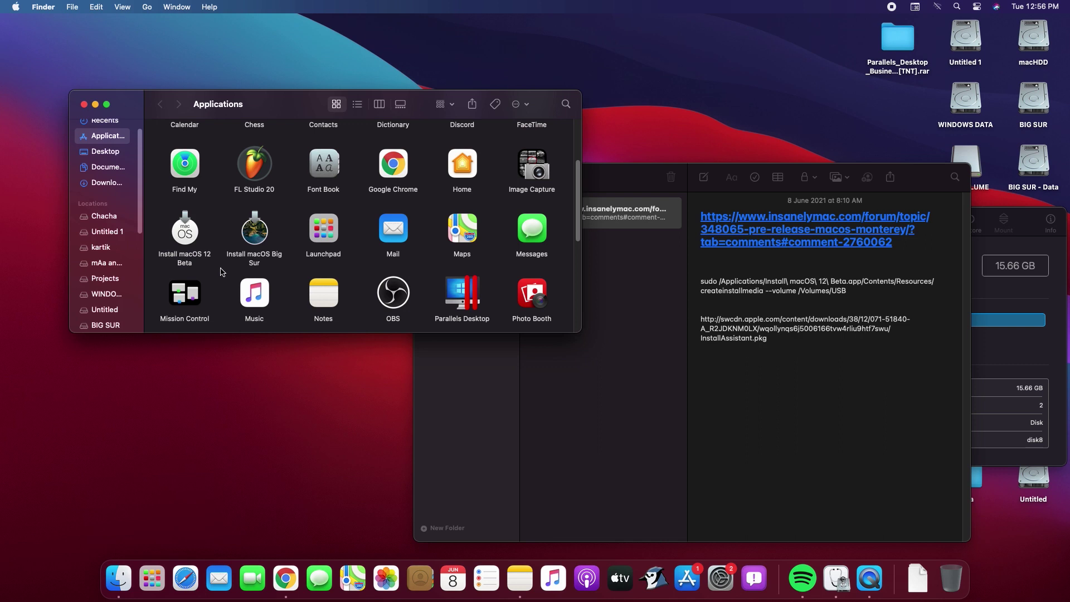
# Erase the SanDisk Cruzer Blade as 'USB', Mac OS Extended (Journaled), GUID Partition Map.
pyautogui.click(222, 272)
pyautogui.click(1005, 350)
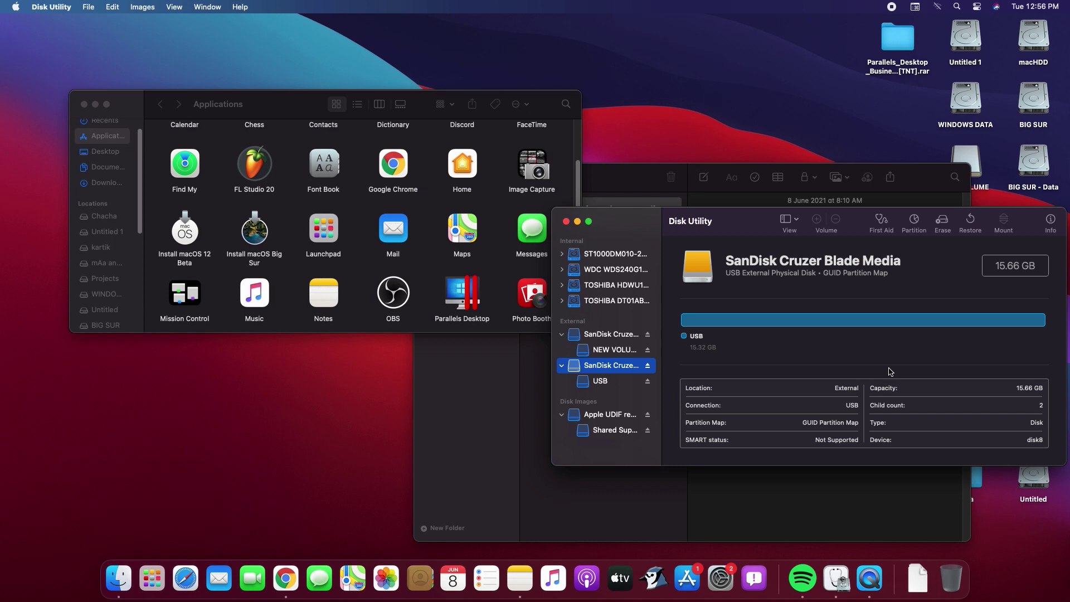
pyautogui.press('super+shift+e')
pyautogui.write('USB')
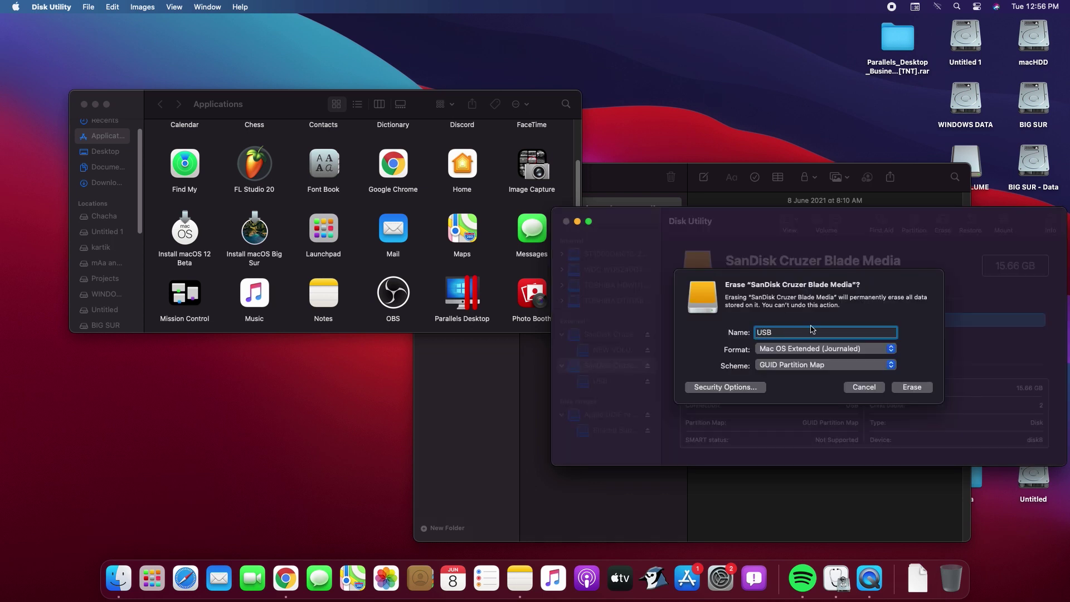
pyautogui.click(866, 349)
pyautogui.click(813, 348)
pyautogui.click(812, 366)
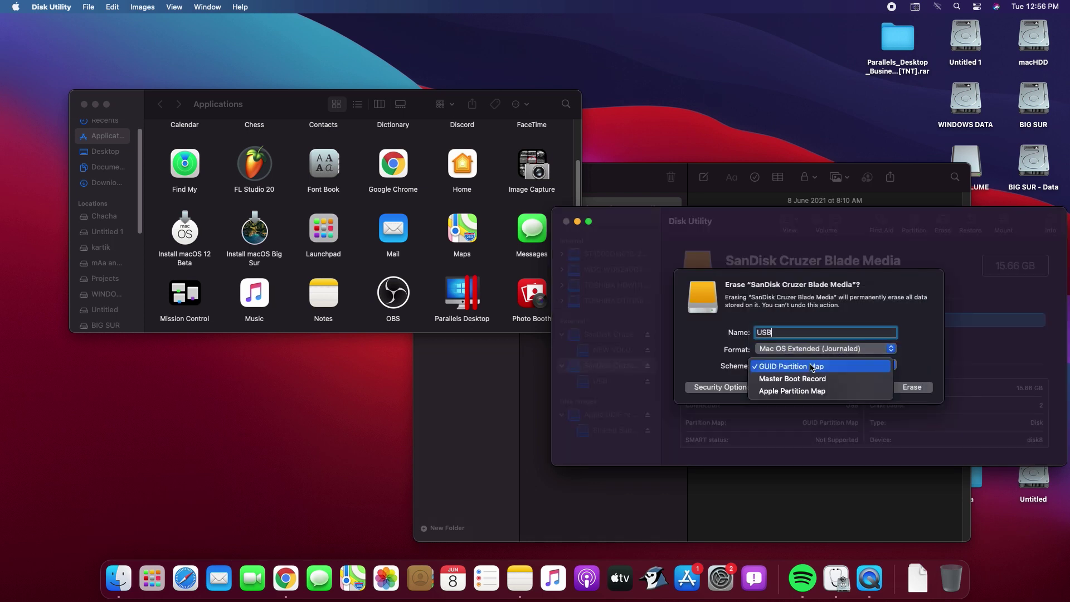
pyautogui.click(812, 368)
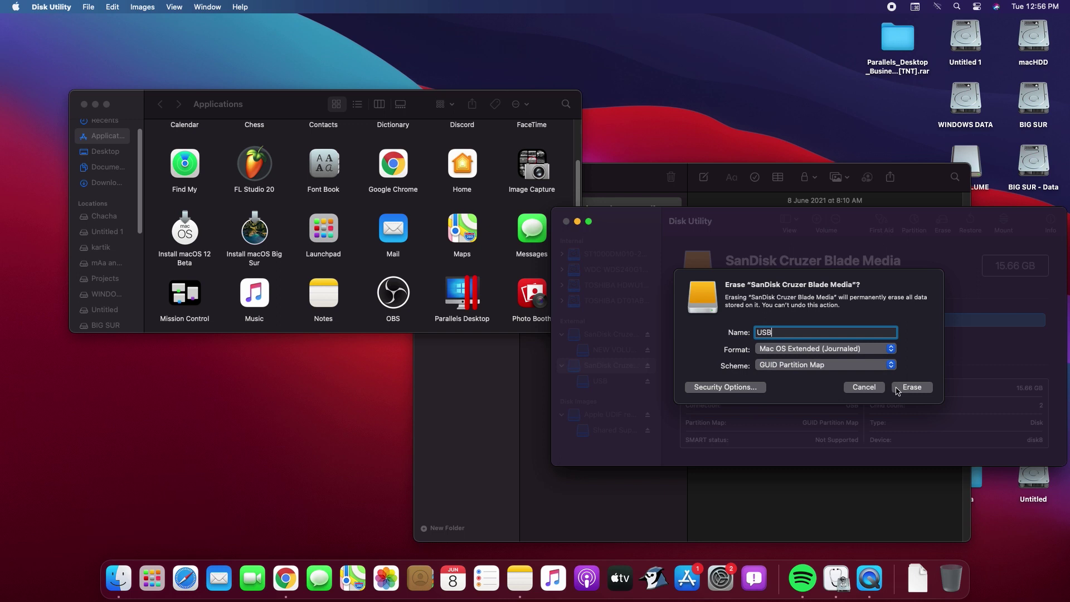
pyautogui.click(896, 391)
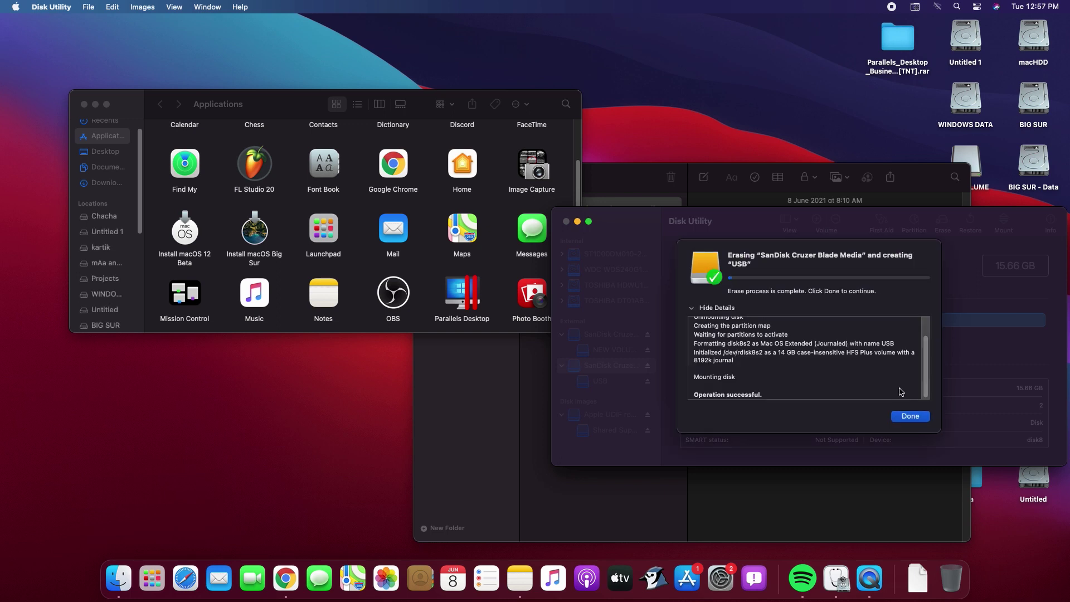
pyautogui.click(915, 417)
pyautogui.click(891, 525)
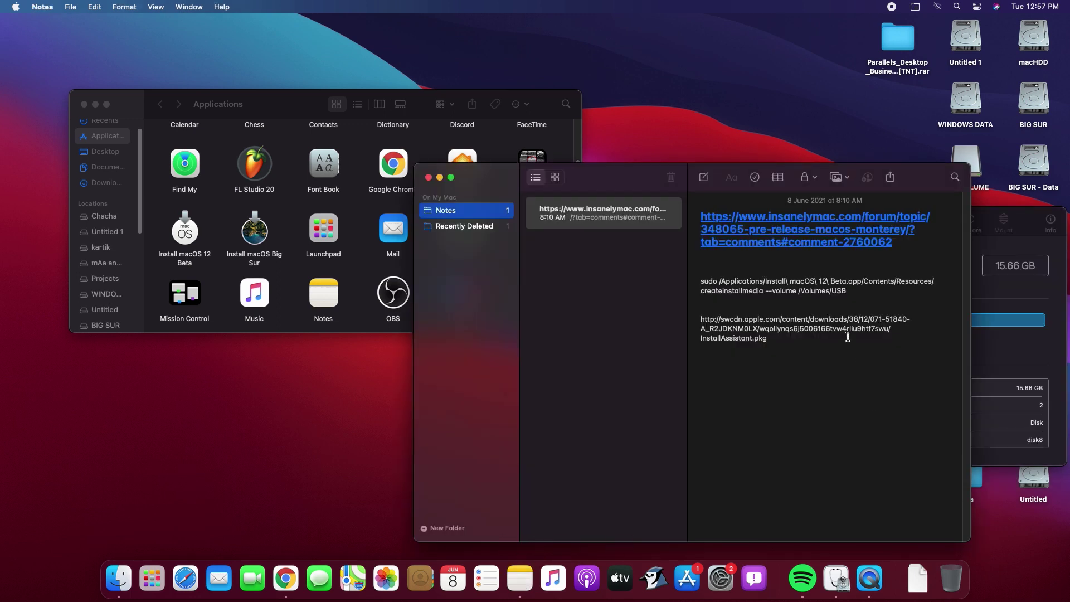
# Copy the sudo createinstallmedia command from the note and launch Terminal via Spotlight.
pyautogui.moveTo(855, 291); pyautogui.dragTo(693, 280)
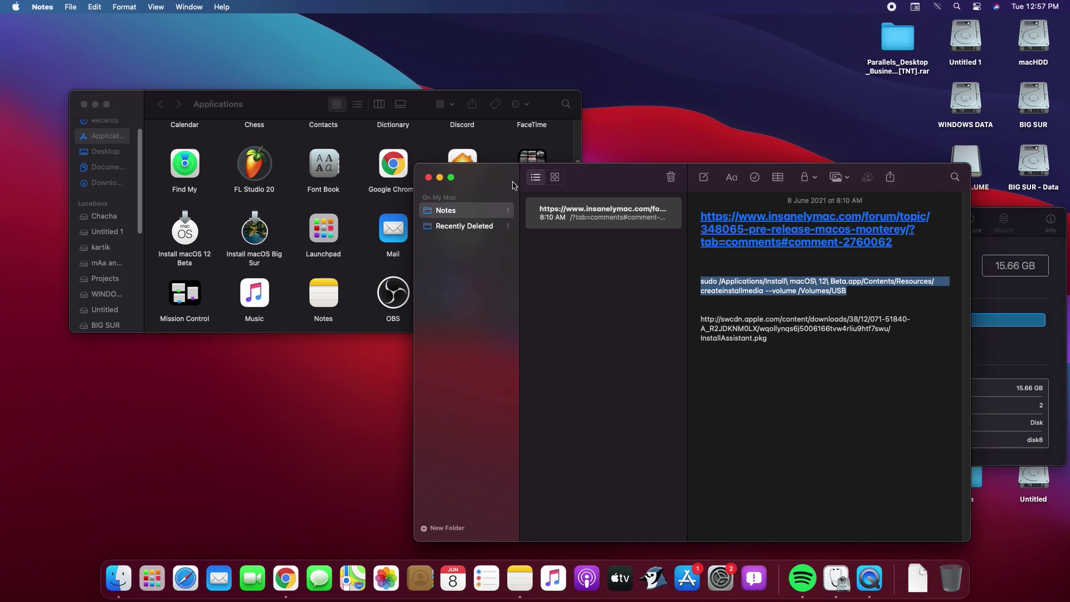
pyautogui.press('super+space')
pyautogui.write('terminal')
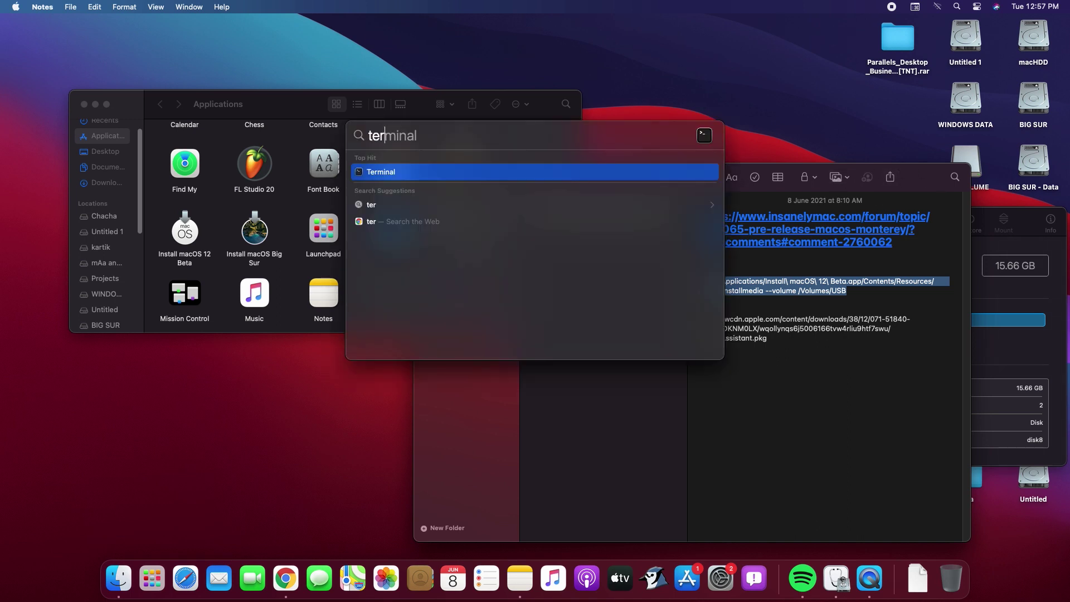
pyautogui.press('Return')
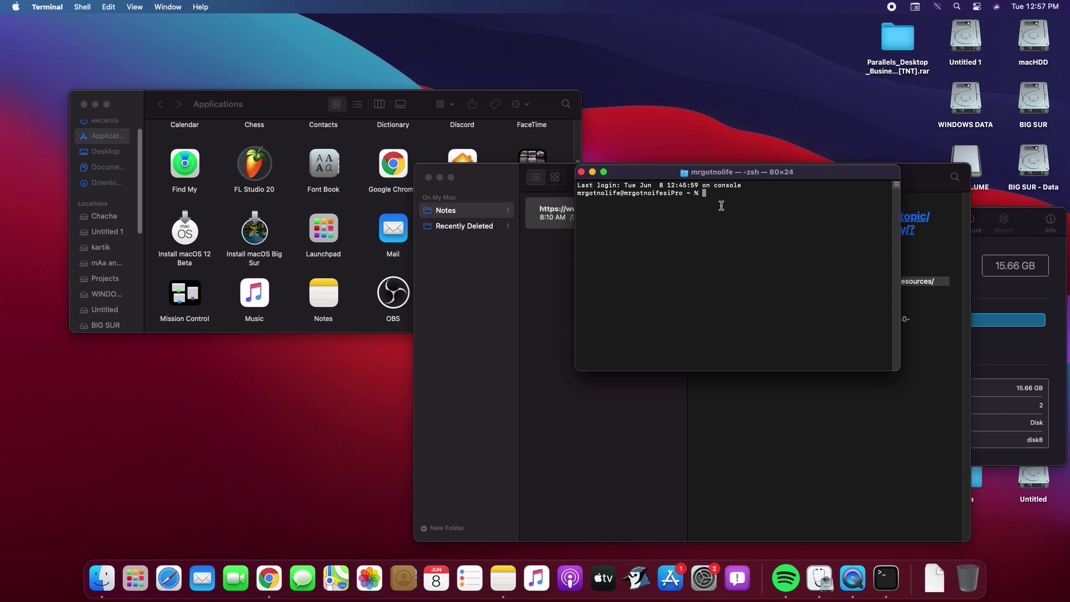
# Run the pasted createinstallmedia command, entering the admin password and confirming with y.
pyautogui.press('super+v')
pyautogui.press('Return')
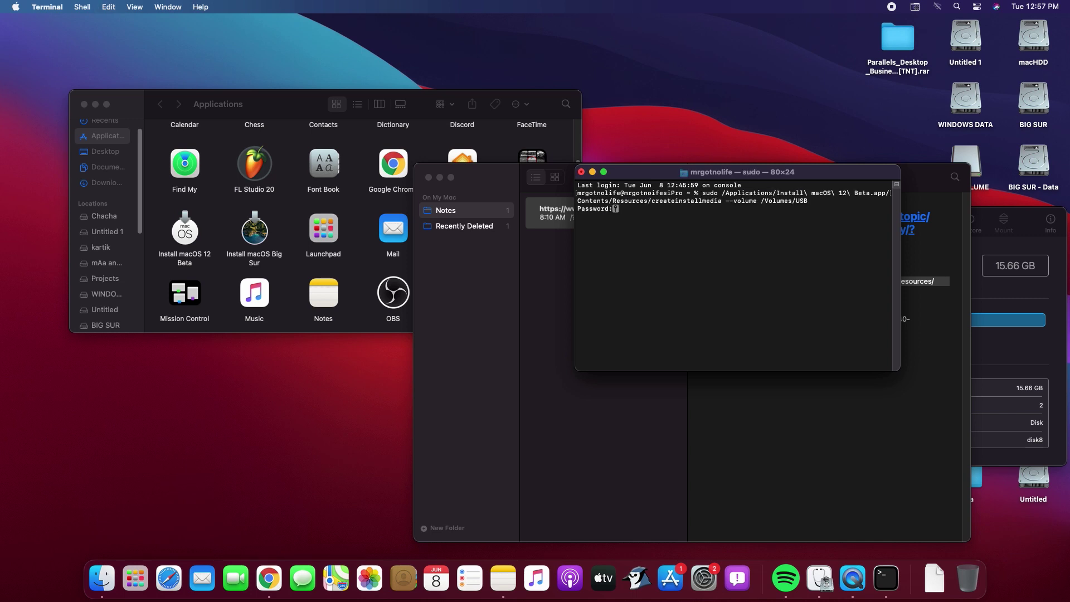
pyautogui.press('Return')
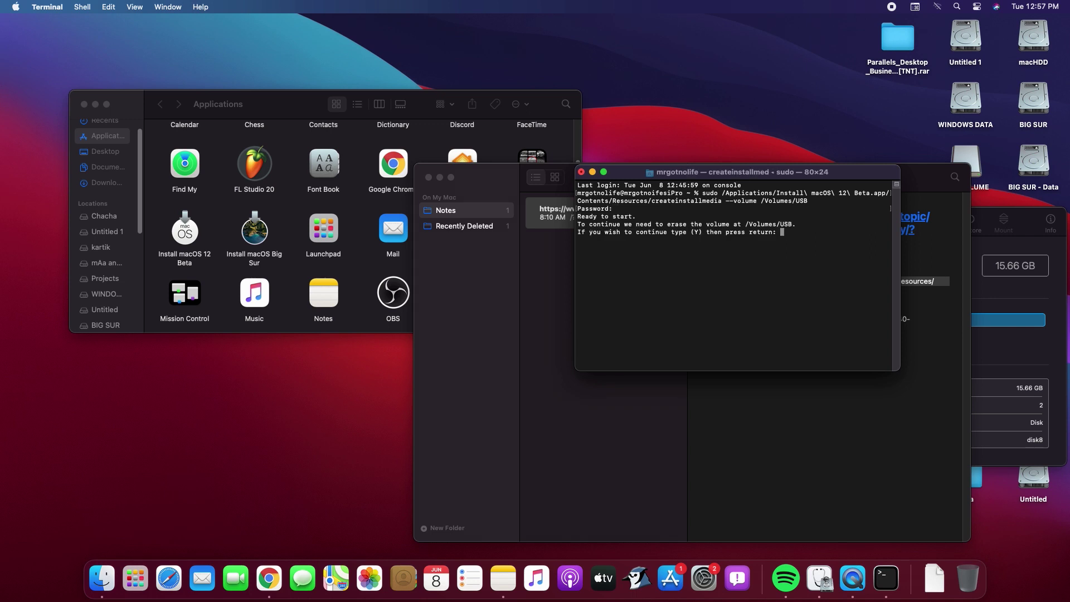
pyautogui.write('y')
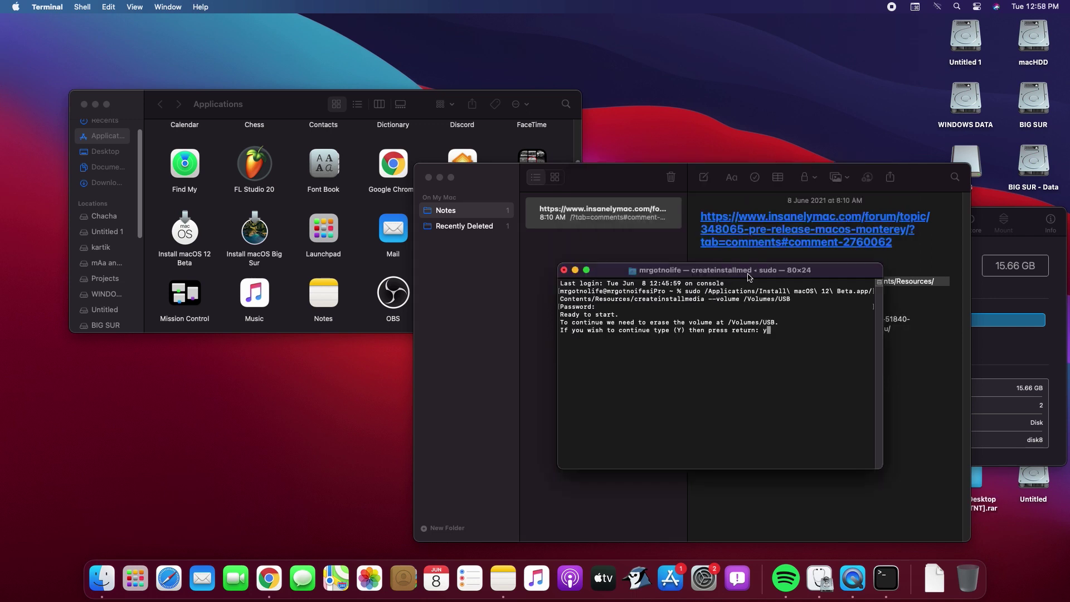
pyautogui.press('Return')
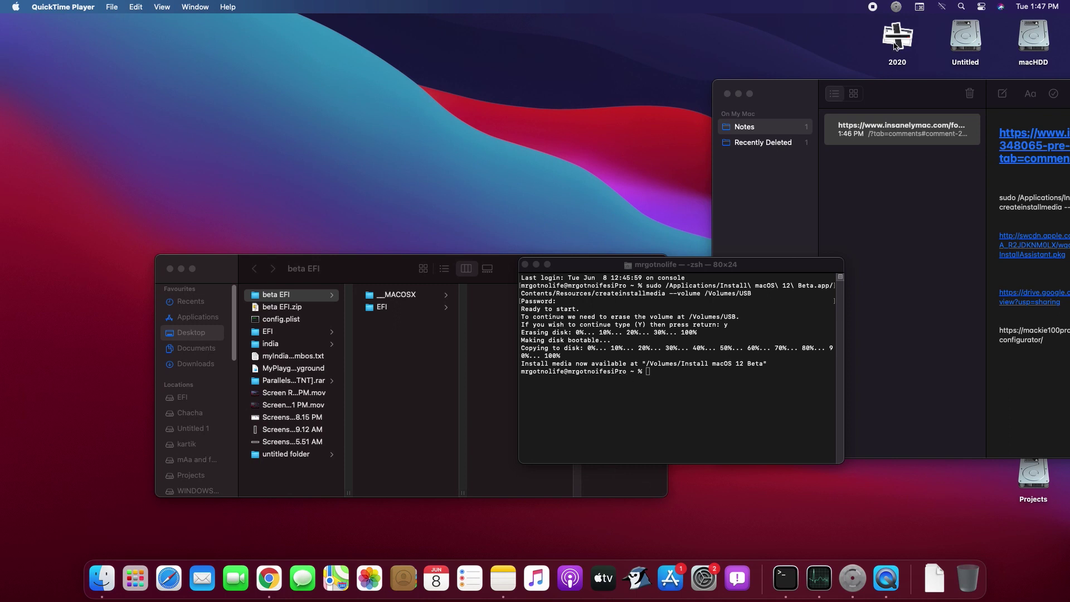
# Rearrange the Notes window and close Terminal once the install media reaches 100%.
pyautogui.moveTo(915, 91); pyautogui.dragTo(779, 111)
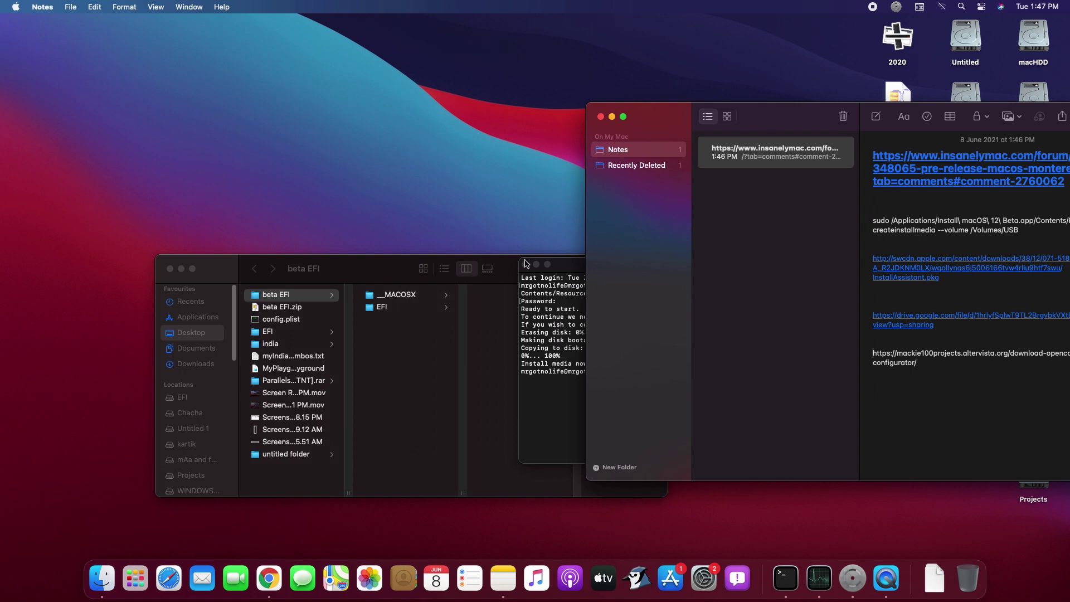
pyautogui.moveTo(475, 265); pyautogui.dragTo(193, 140)
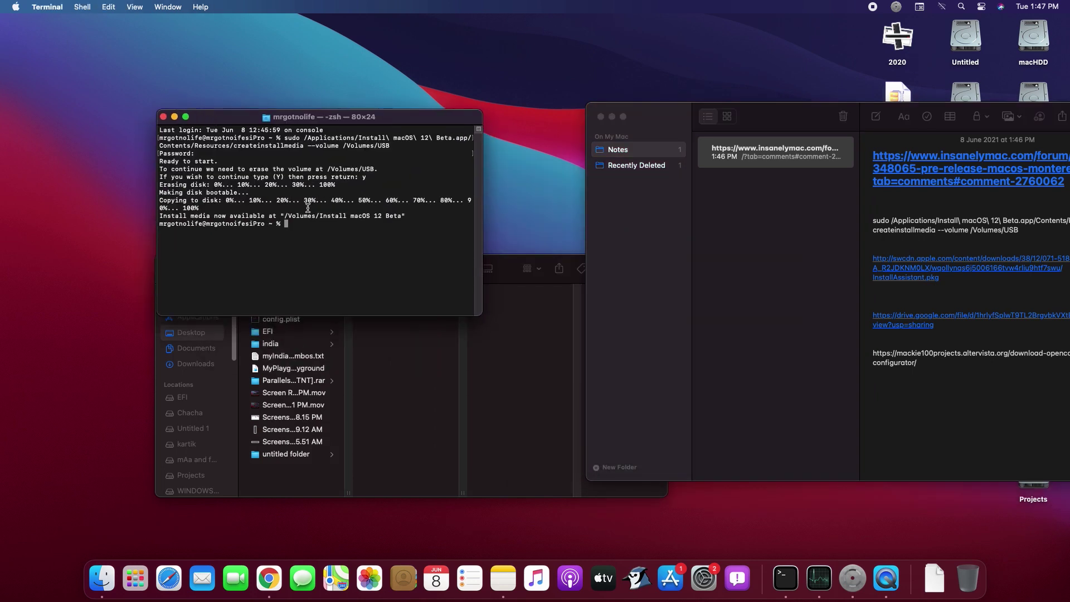
pyautogui.click(163, 116)
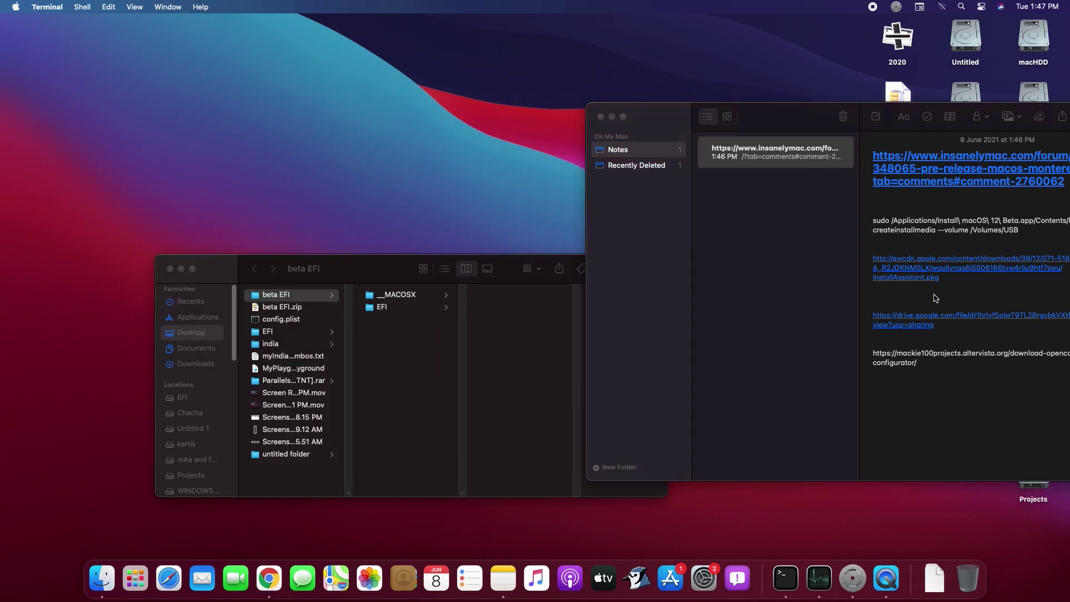
pyautogui.moveTo(812, 110); pyautogui.dragTo(617, 114)
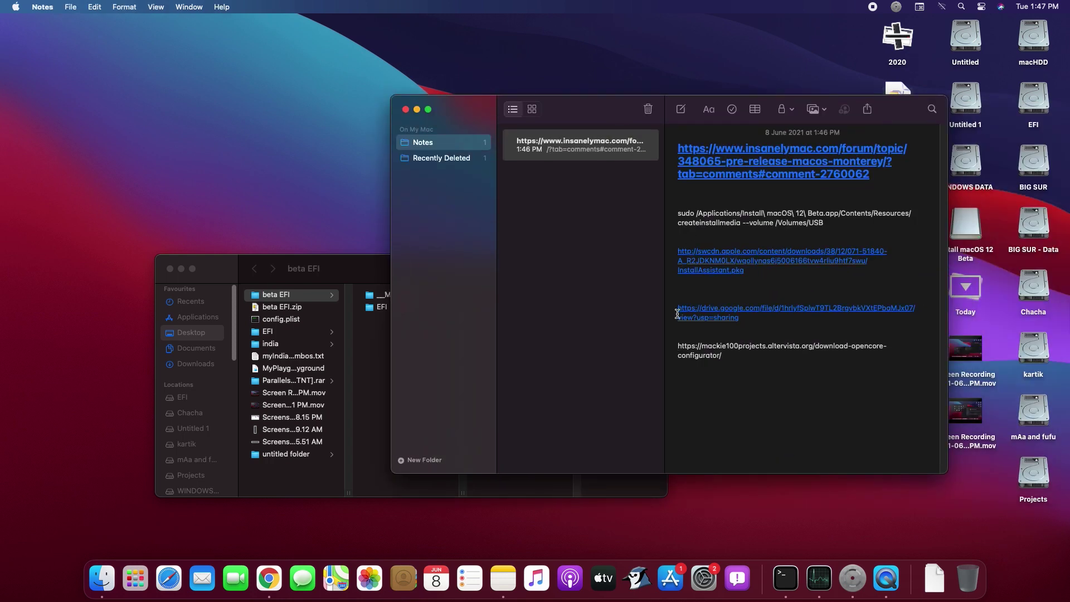
# Open the note's Google Drive link in Chrome and download beta EFI.zip.
pyautogui.moveTo(677, 313); pyautogui.dragTo(741, 317)
pyautogui.press('super+c')
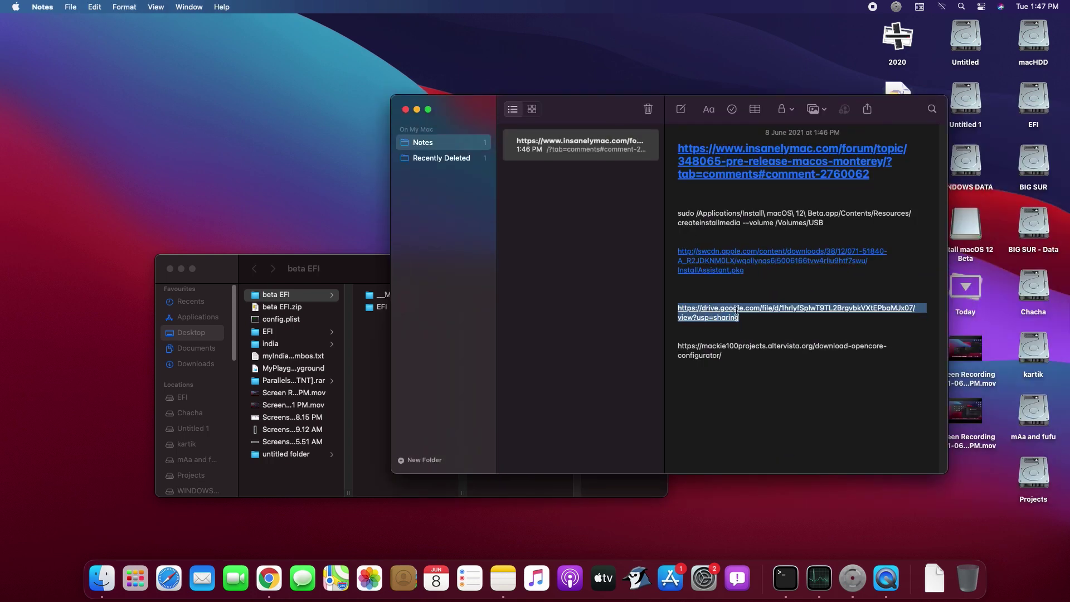
pyautogui.click(269, 579)
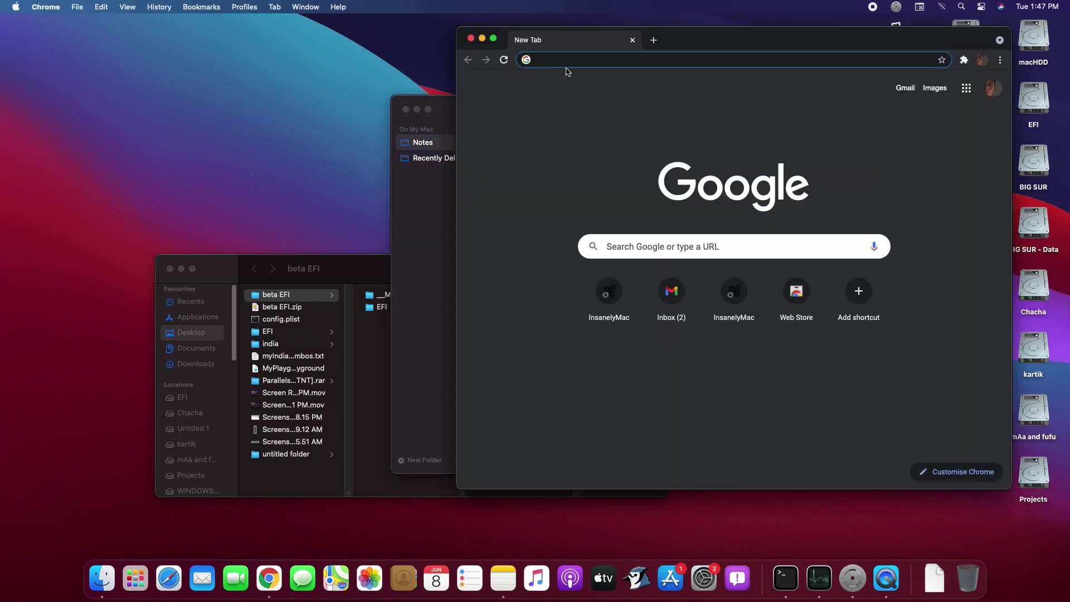
pyautogui.press('super+v')
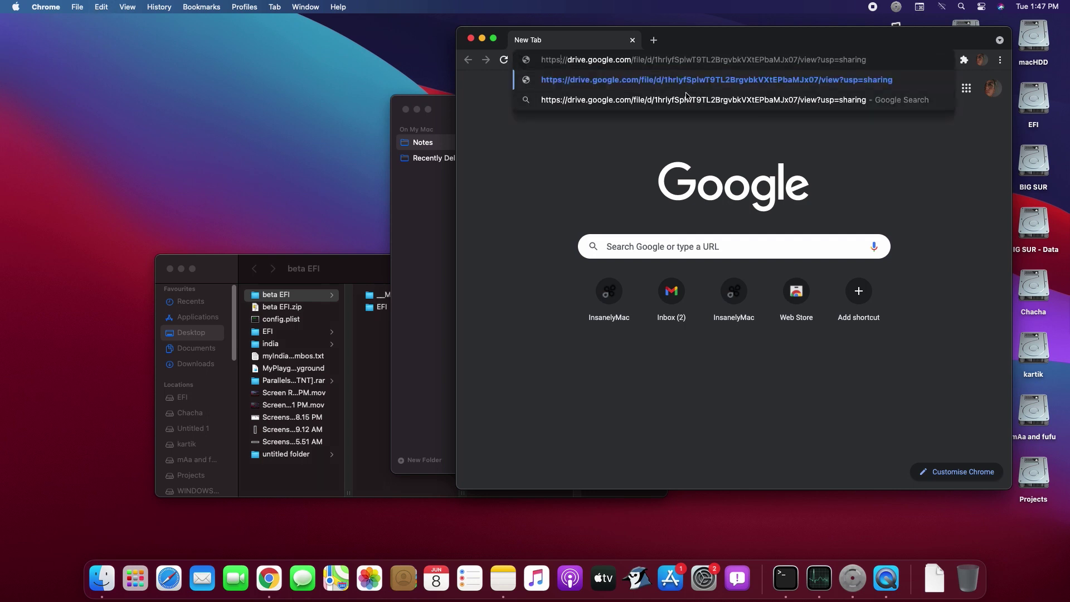
pyautogui.press('Return')
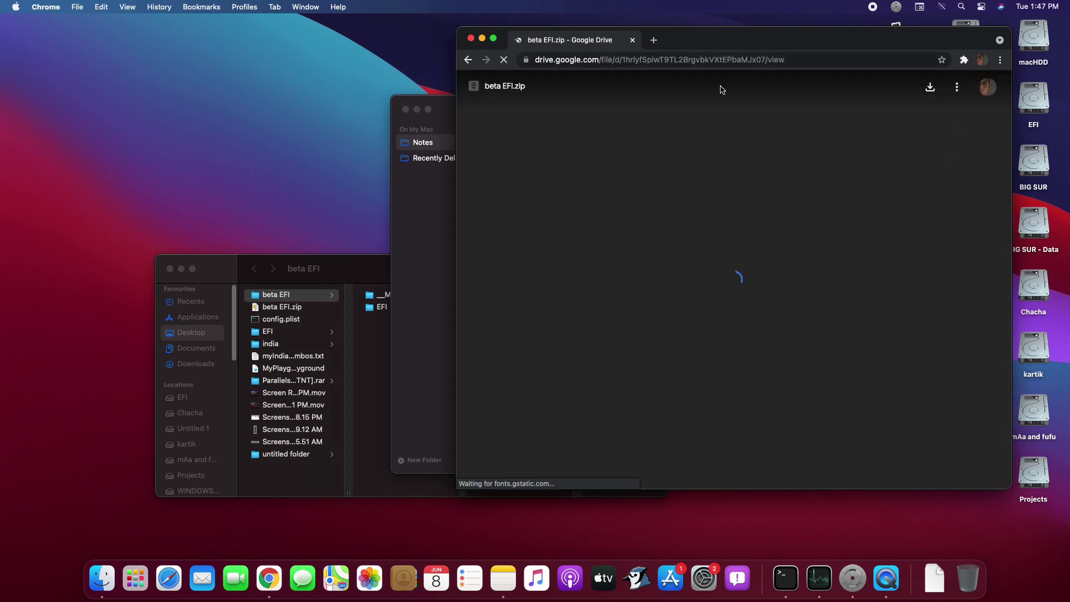
pyautogui.click(930, 87)
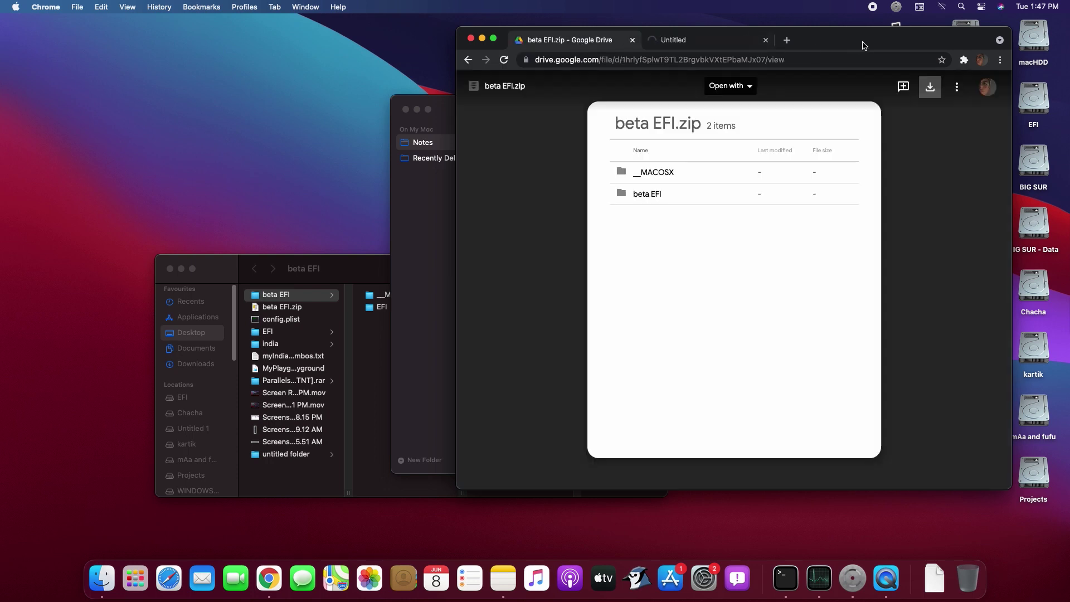
pyautogui.moveTo(863, 45); pyautogui.dragTo(486, 40)
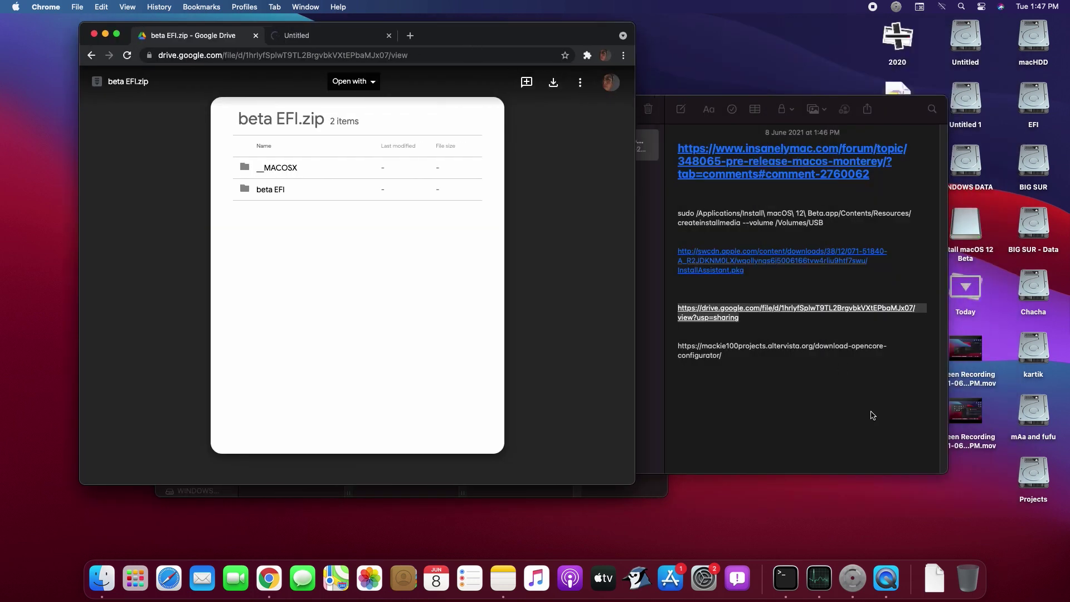
pyautogui.moveTo(735, 364); pyautogui.dragTo(672, 357)
pyautogui.press('super+c')
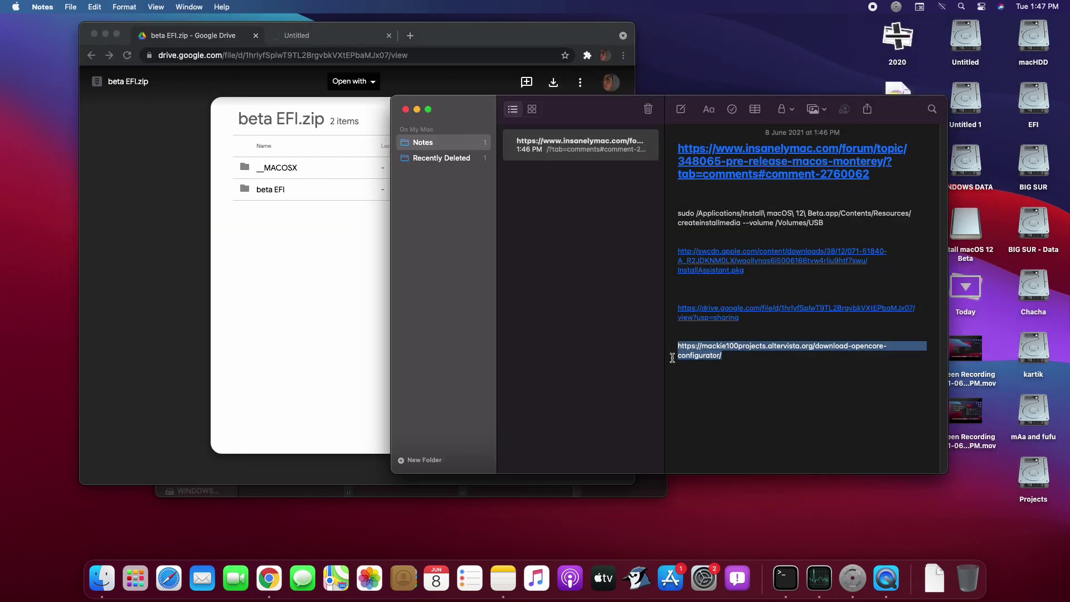
# Load the mackie100projects OpenCore Configurator page in a new tab and download OCC (1).zip.
pyautogui.click(409, 37)
pyautogui.press('super+v')
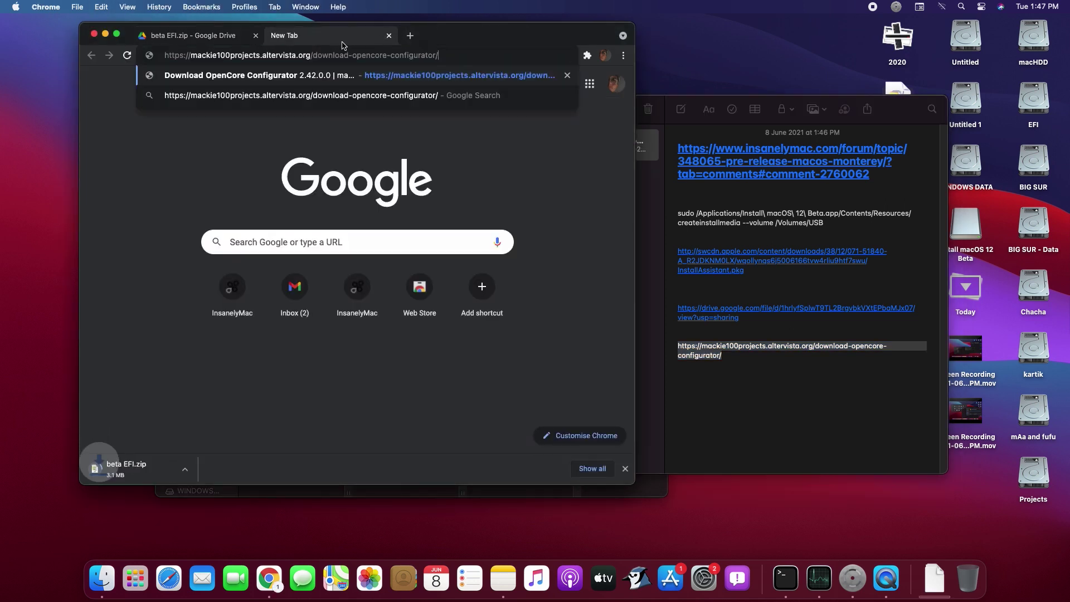
pyautogui.press('Return')
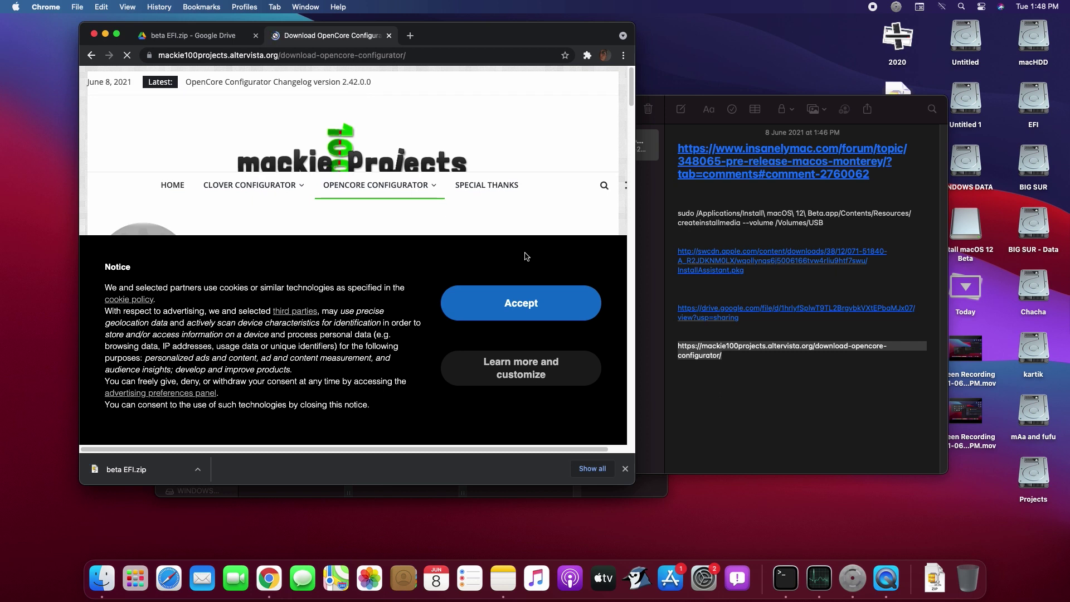
pyautogui.scroll(-5, 297, 192)
pyautogui.click(391, 160)
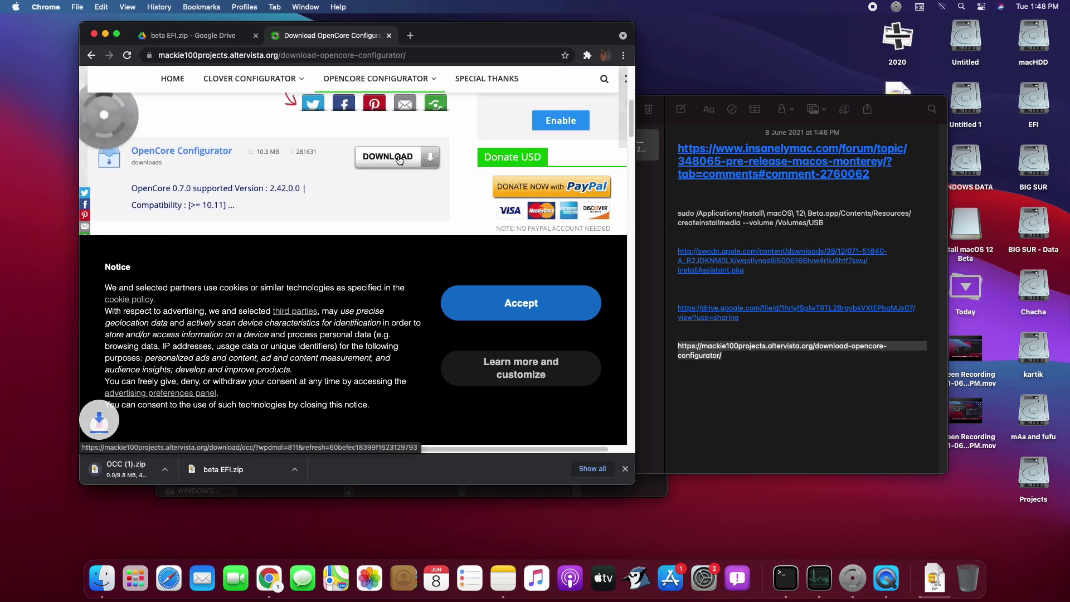
# Open the Downloads folder and extract beta EFI.zip with Archive Utility.
pyautogui.click(936, 574)
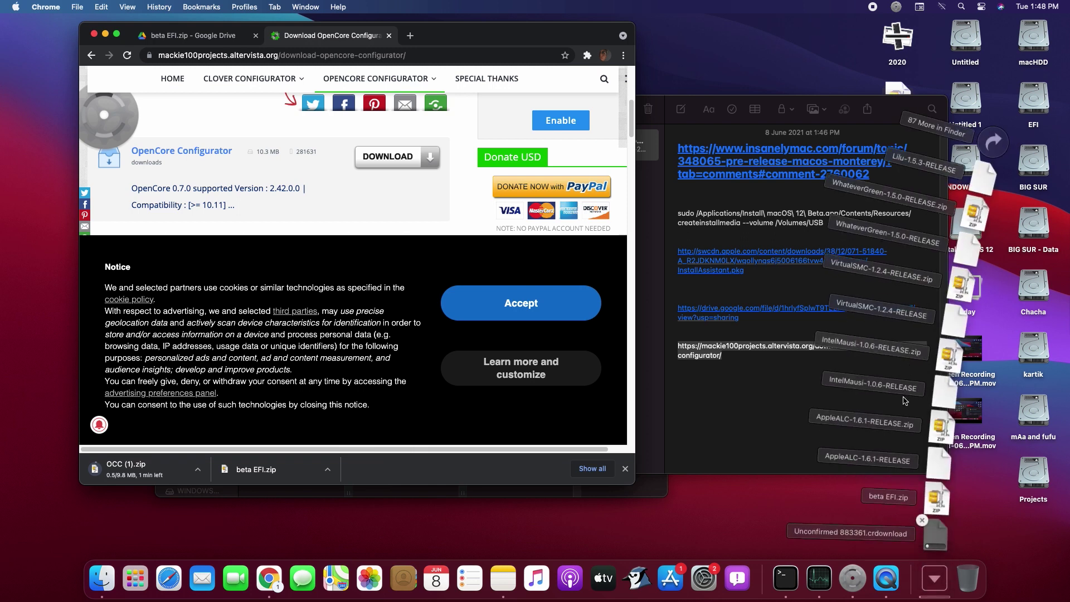
pyautogui.click(992, 142)
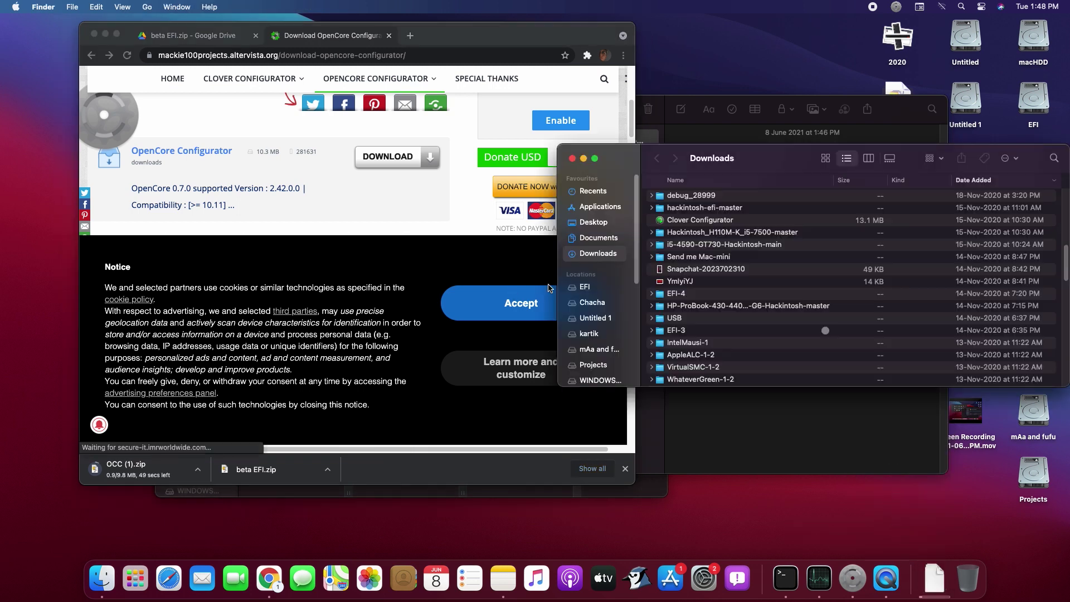
pyautogui.click(694, 214)
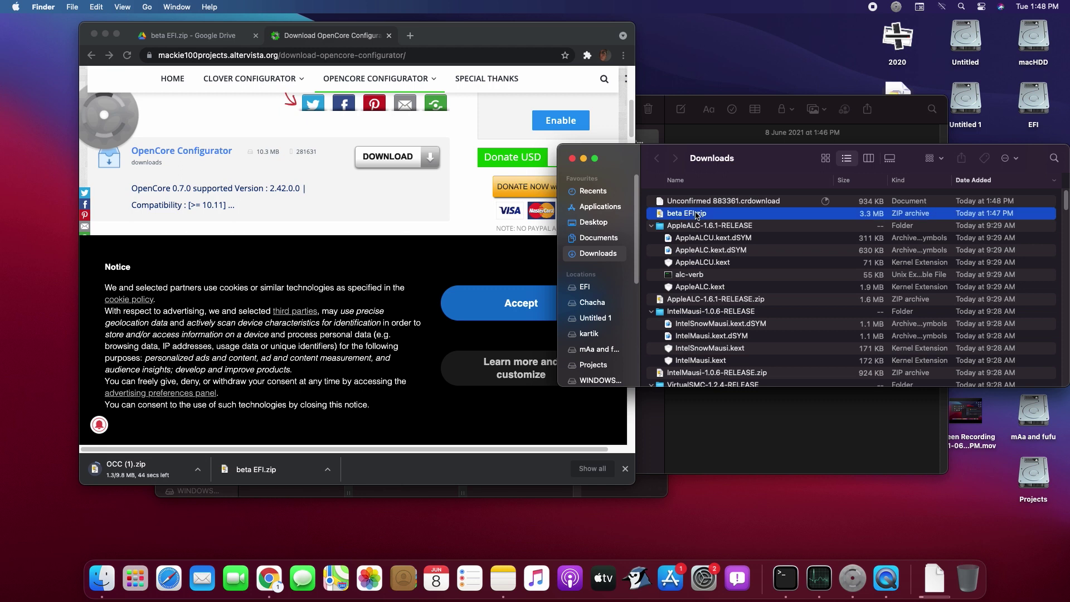
pyautogui.rightClick(697, 215)
pyautogui.moveTo(735, 231)
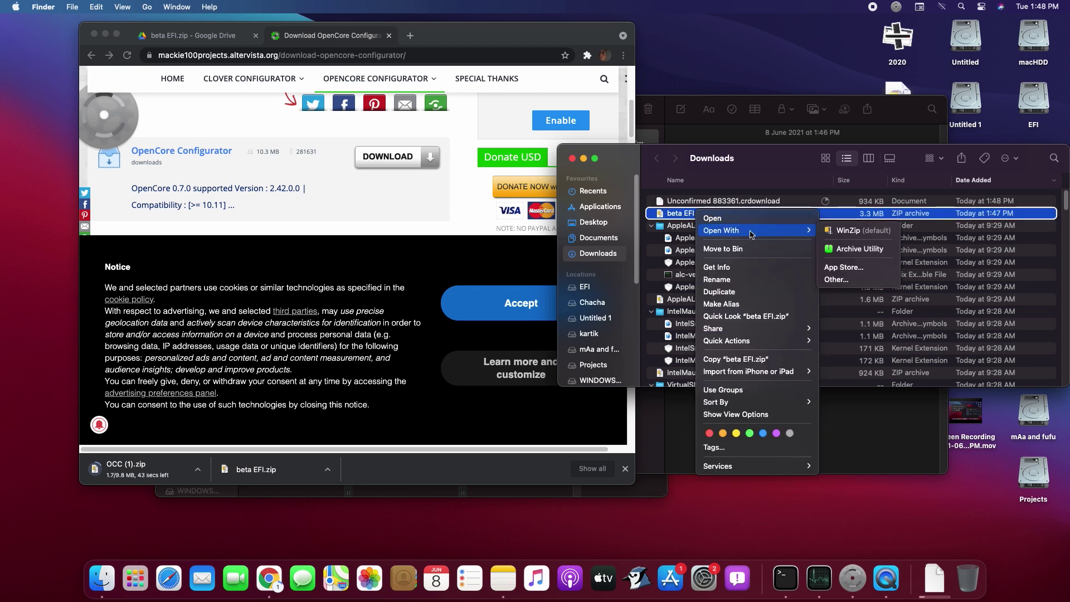
pyautogui.click(845, 251)
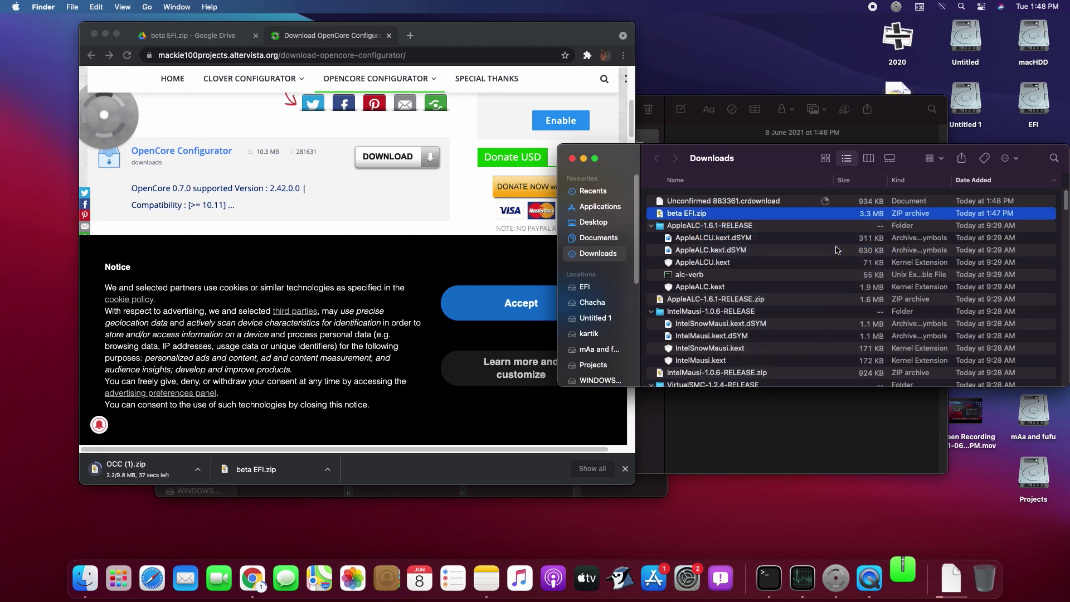
# Copy the __MACOSX and EFI folders from inside the beta EFI folder.
pyautogui.click(680, 202)
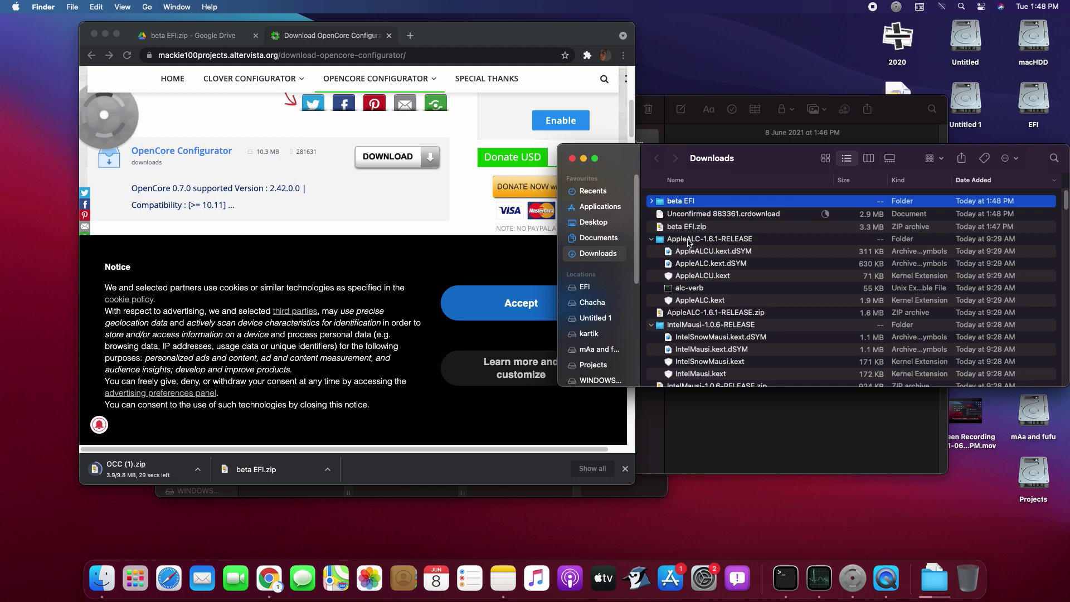
pyautogui.doubleClick(685, 204)
pyautogui.moveTo(708, 255); pyautogui.dragTo(701, 201)
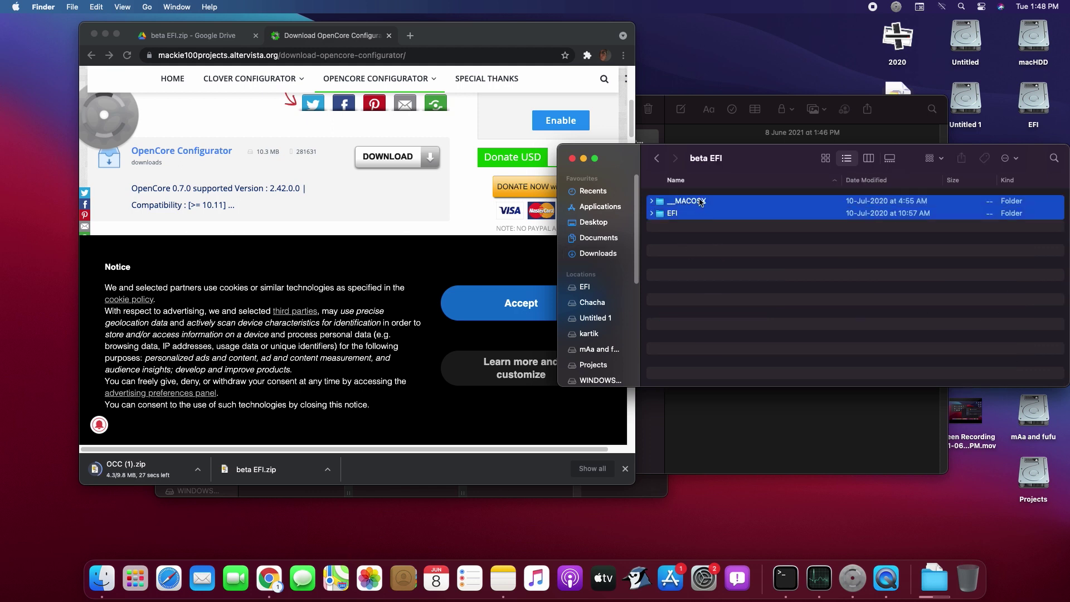
pyautogui.press('super+bracketleft')
# Extract OCC (1).zip in Downloads with Archive Utility.
pyautogui.click(764, 214)
pyautogui.rightClick(764, 214)
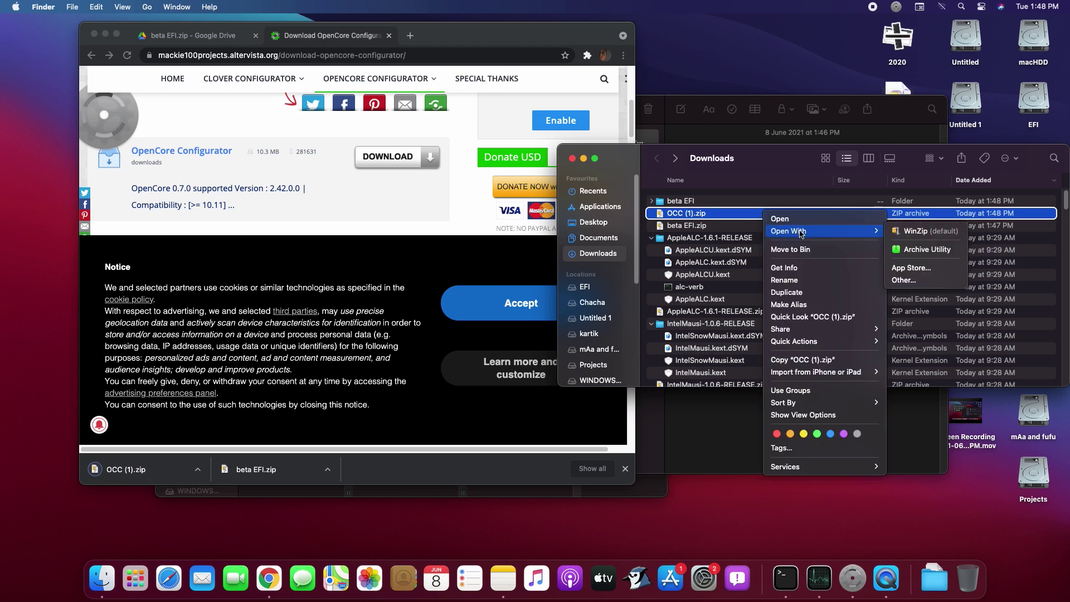
pyautogui.click(925, 249)
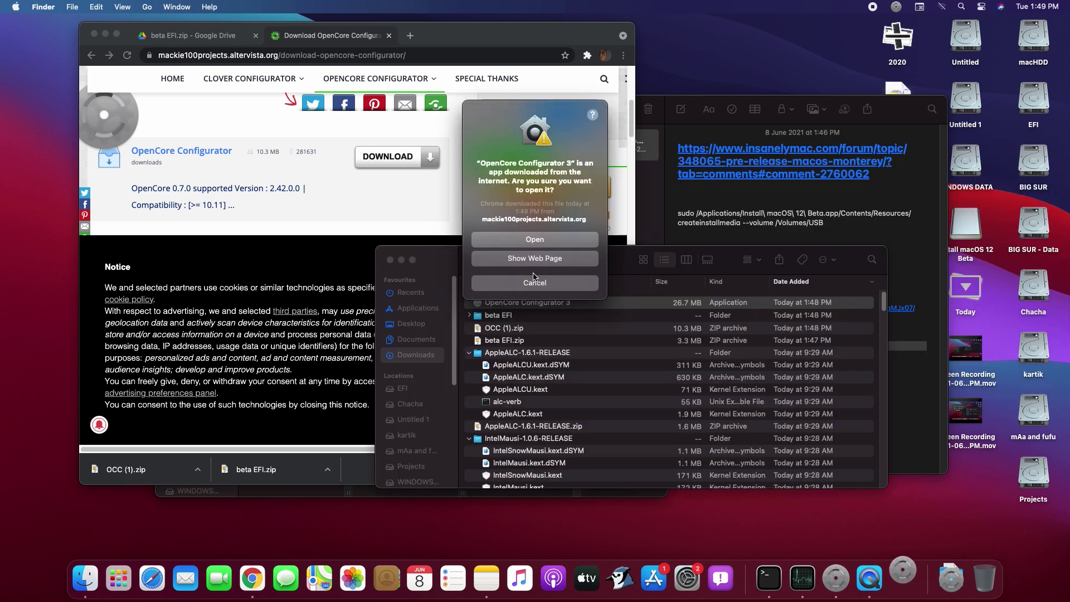
# Dismiss the outdated-version warning and mount the Cruzer Blade EFI partition disk8s1 with the account password.
pyautogui.click(450, 258)
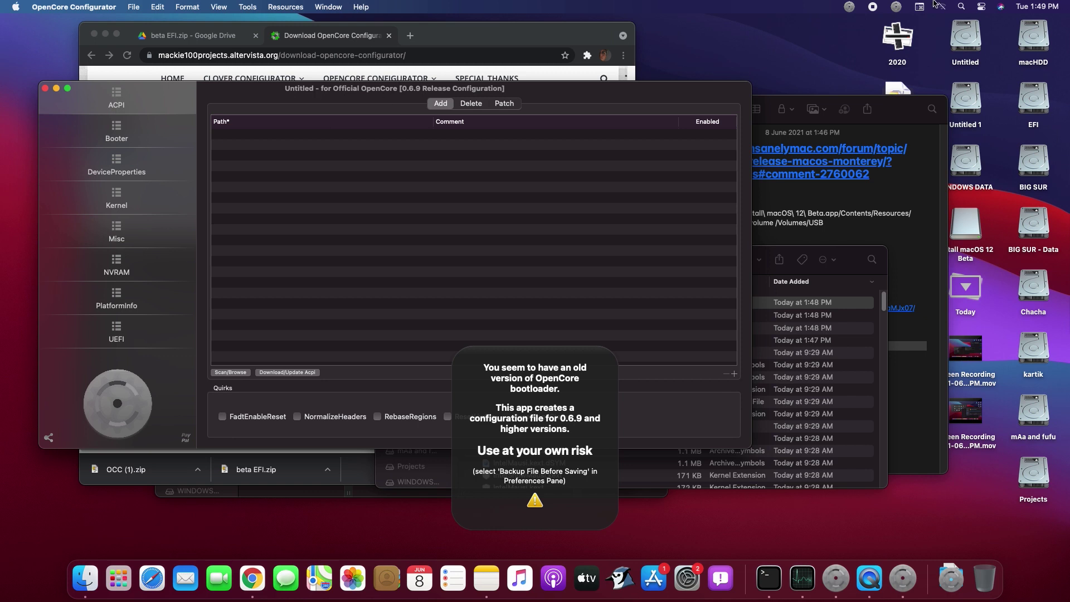
pyautogui.click(850, 8)
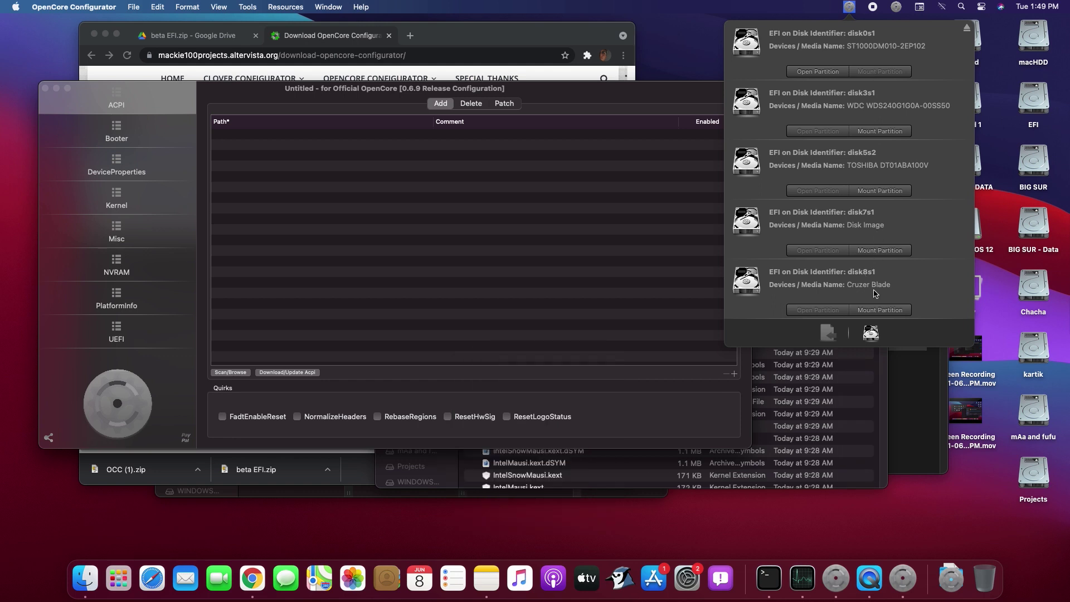
pyautogui.click(879, 310)
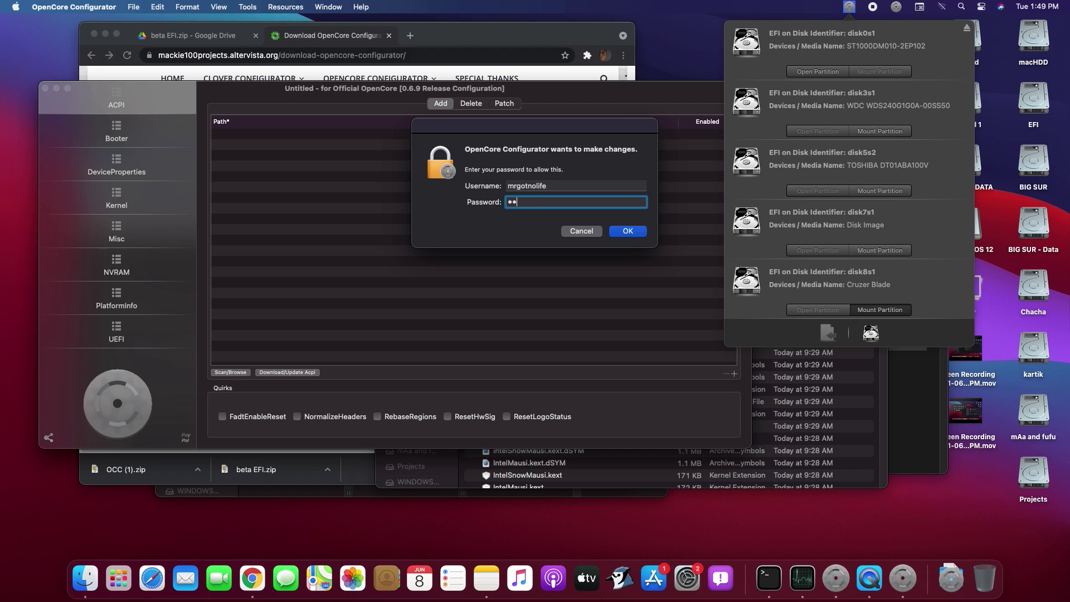
pyautogui.press('Return')
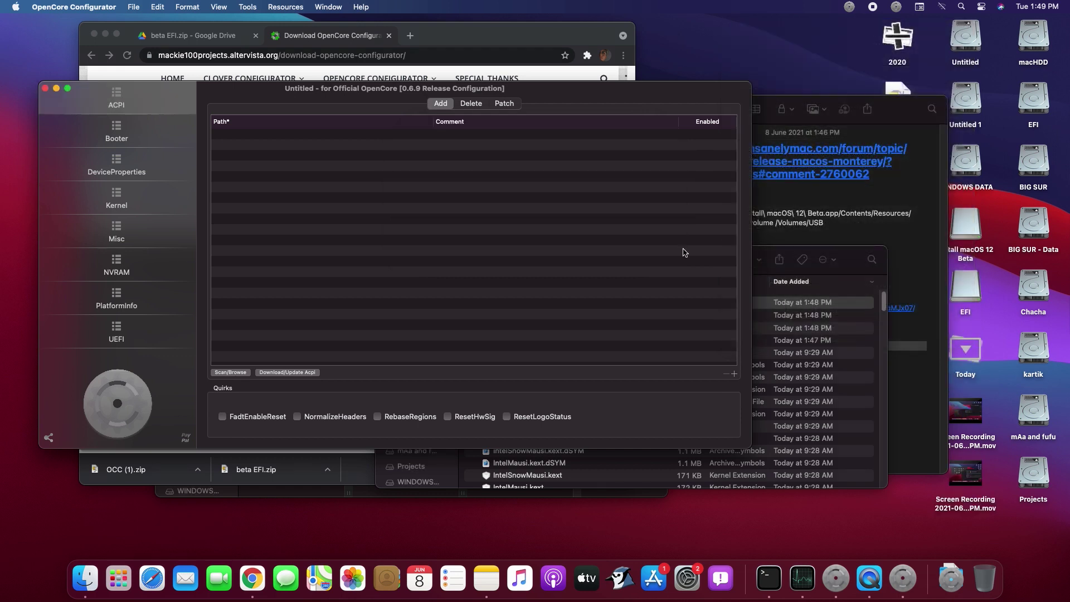
# Paste the copied __MACOSX and EFI folders into the USB's EFI volume, then close its window.
pyautogui.doubleClick(966, 287)
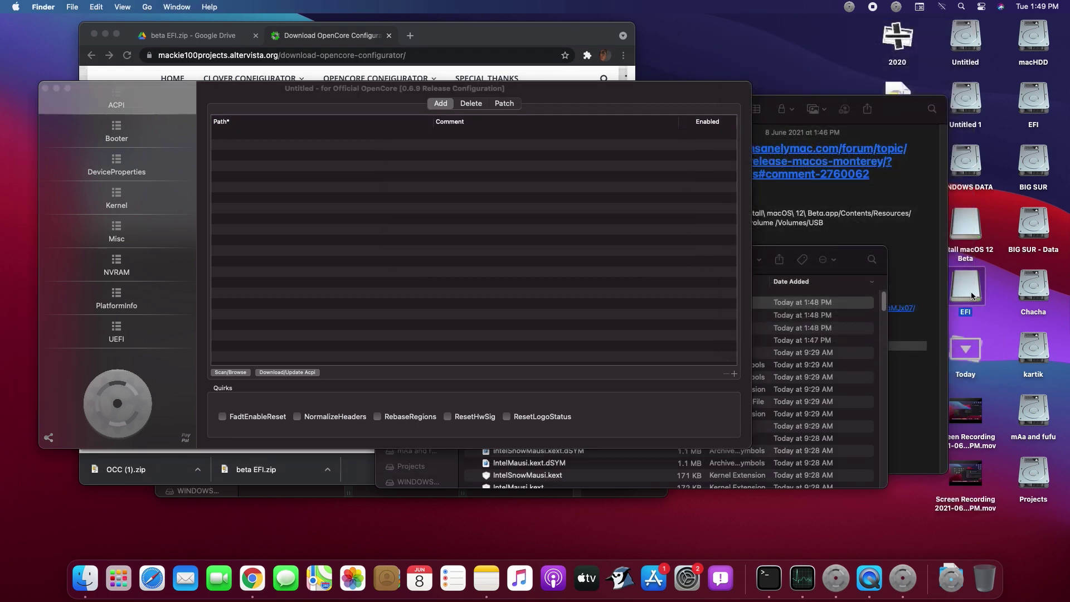
pyautogui.moveTo(570, 268); pyautogui.dragTo(525, 262)
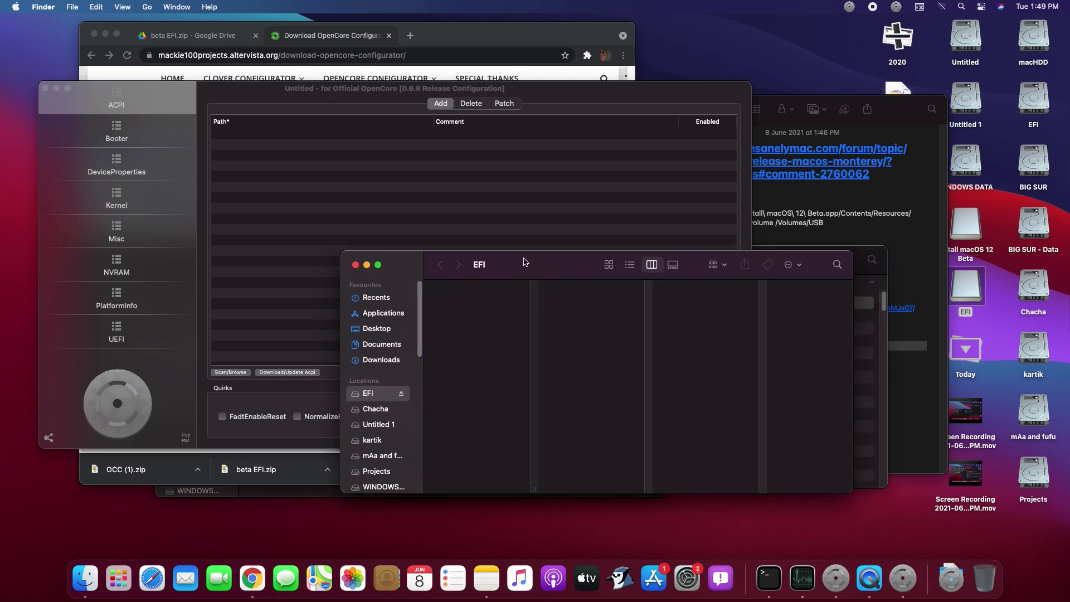
pyautogui.rightClick(500, 307)
pyautogui.click(539, 365)
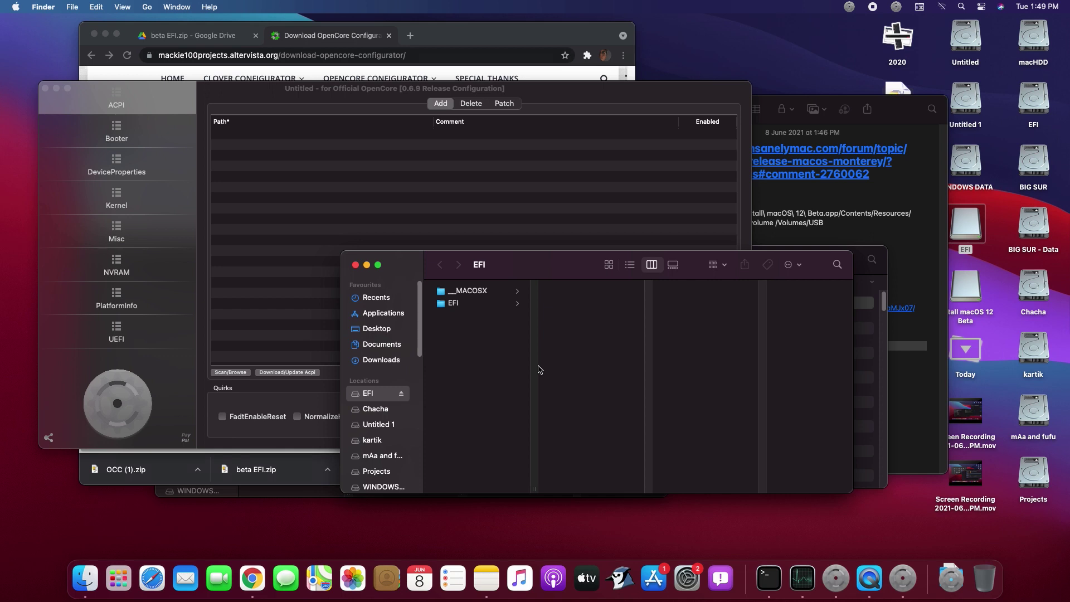
pyautogui.click(357, 264)
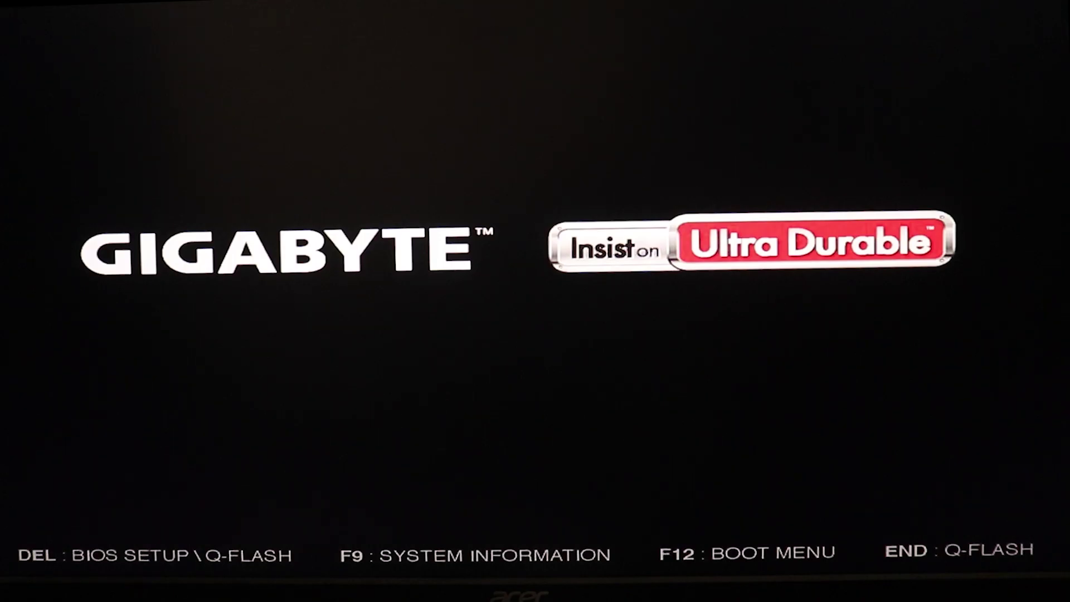
# Boot from UEFI: SanDisk, Partition 1 and start Install macOS 12 Beta in OpenCore.
pyautogui.press('F12')
pyautogui.press('Down')
pyautogui.press('Down')
pyautogui.press('Down')
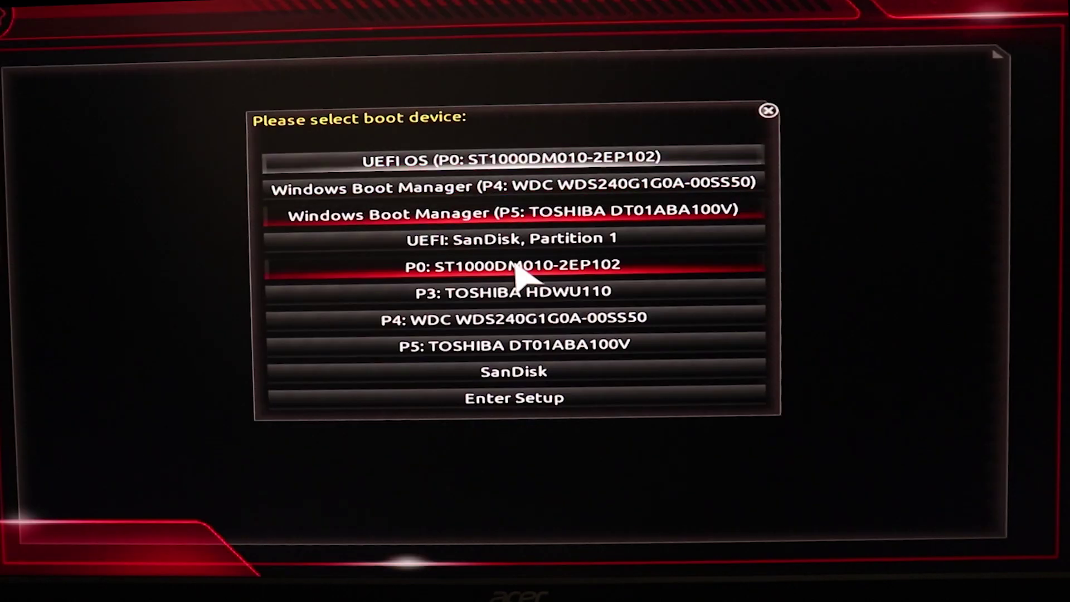
pyautogui.press('Return')
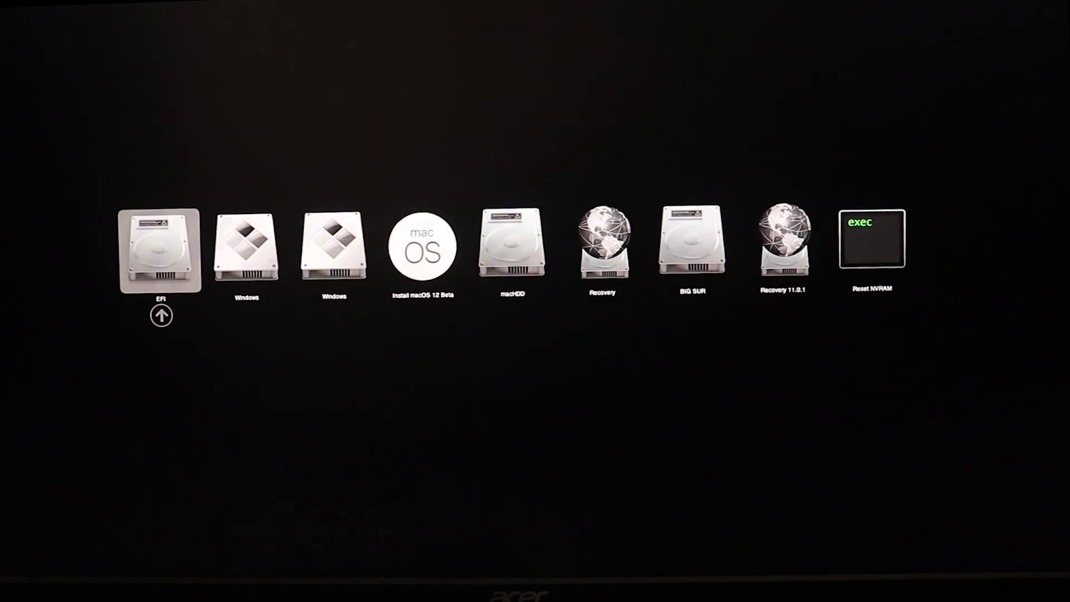
pyautogui.press('Right')
pyautogui.press('Right')
pyautogui.press('Right')
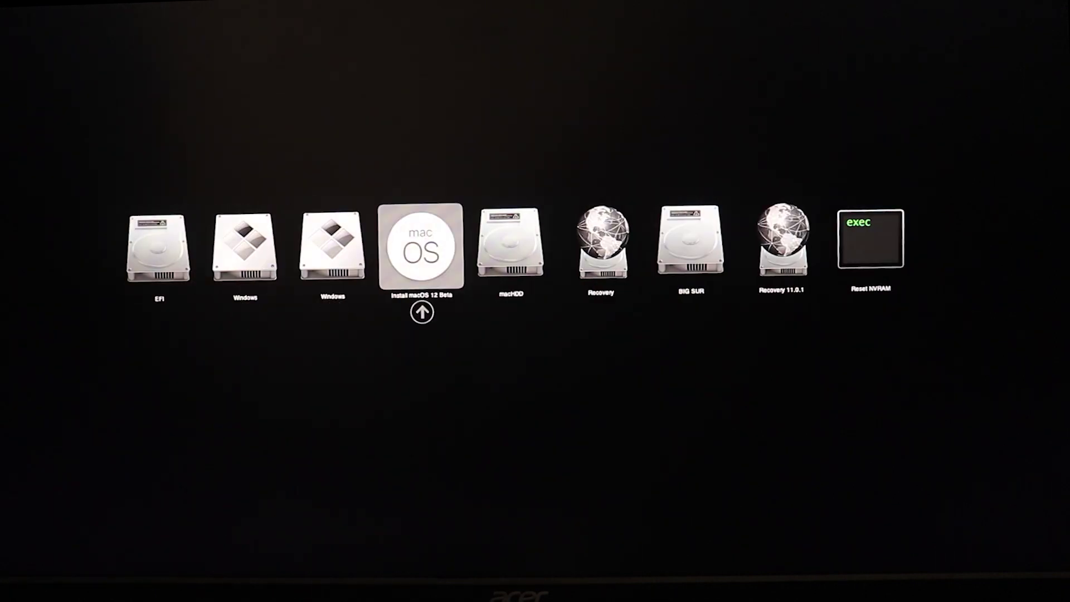
pyautogui.press('Return')
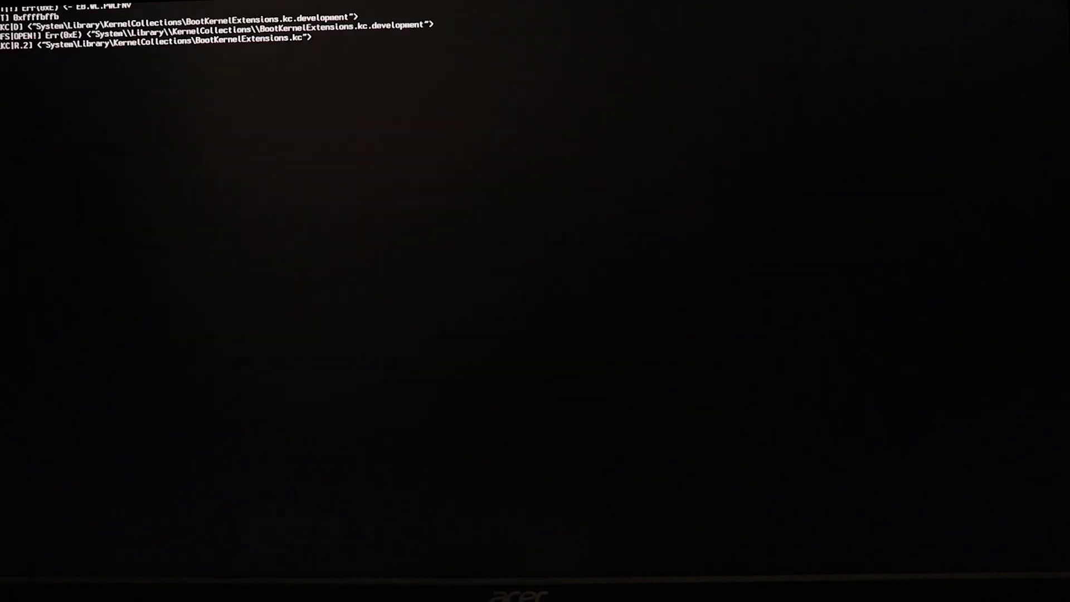